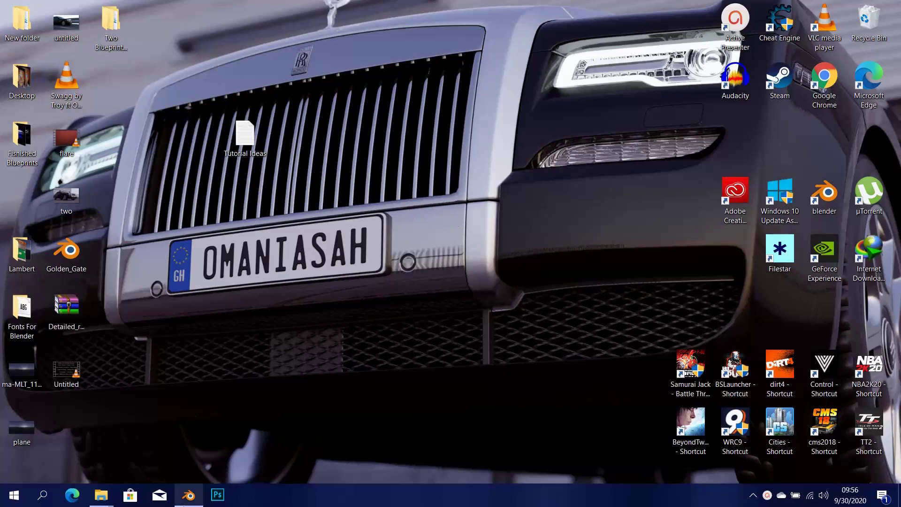
Step: Switch to the open Blender house project and change the 3D viewport to an Image Editor
click(188, 495)
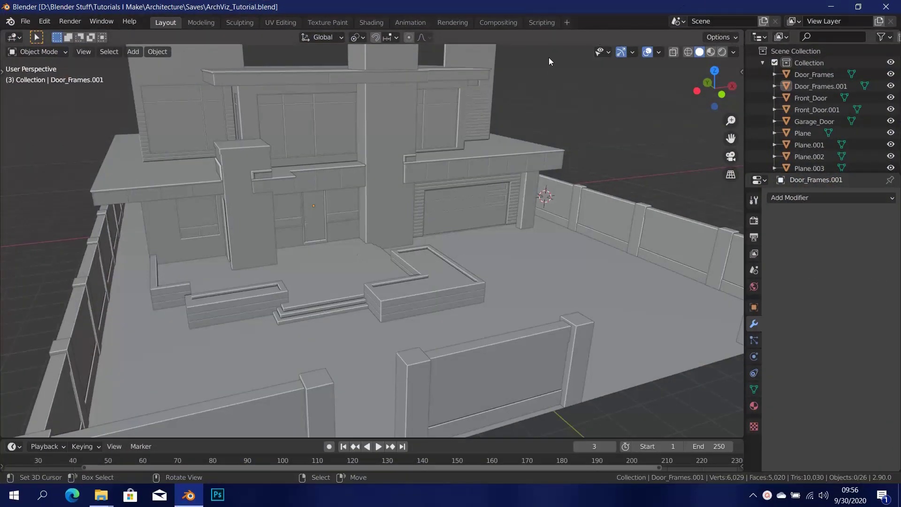
click(17, 39)
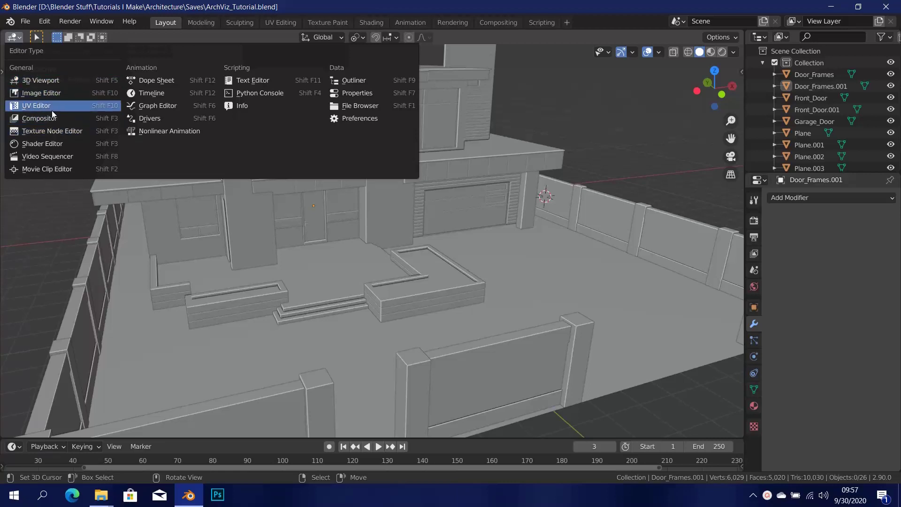
click(46, 92)
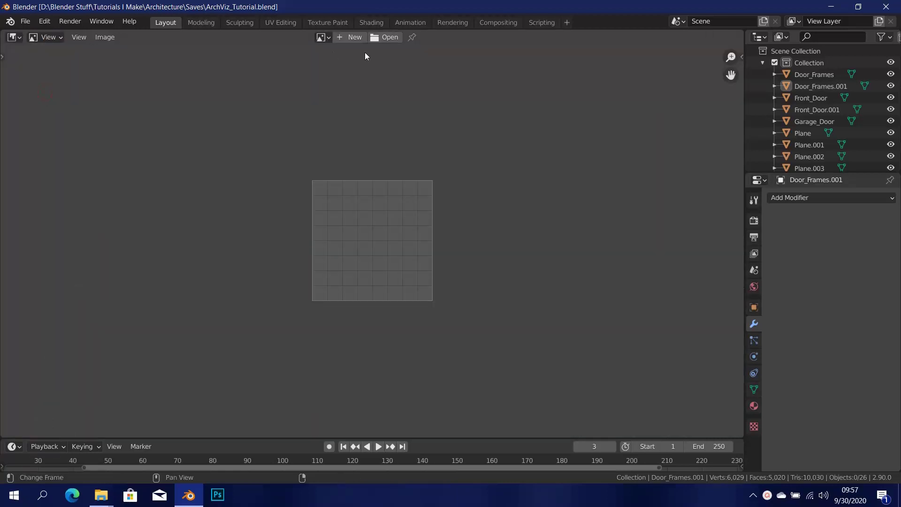
Step: Open the reference image my_house_lit.png from the Architecture folder and frame it for viewing
click(387, 38)
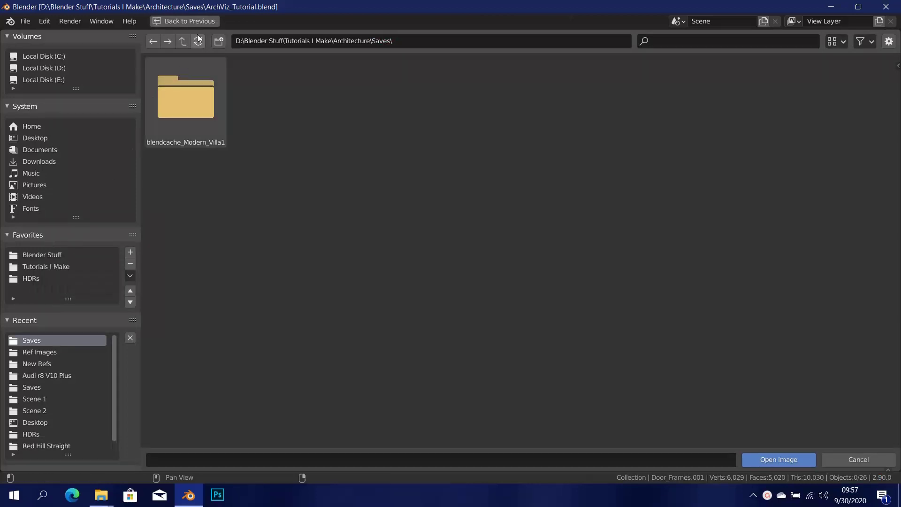
click(185, 41)
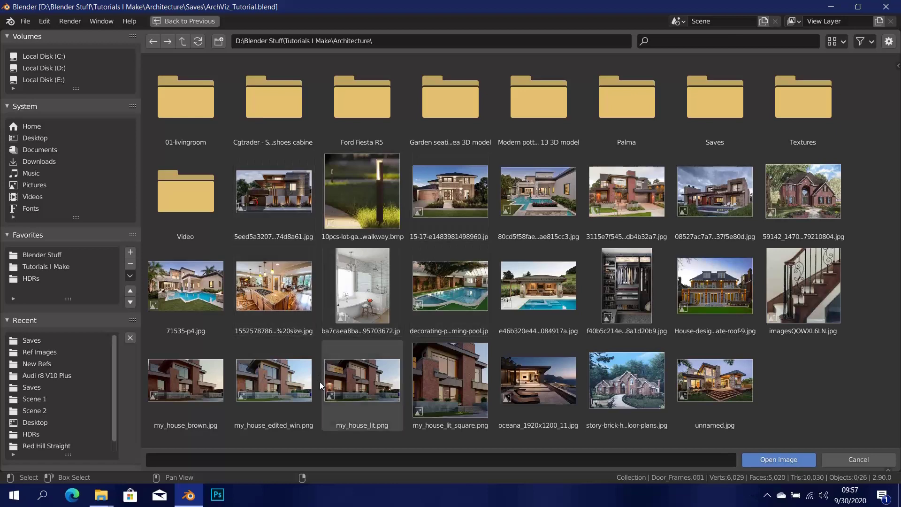
click(337, 387)
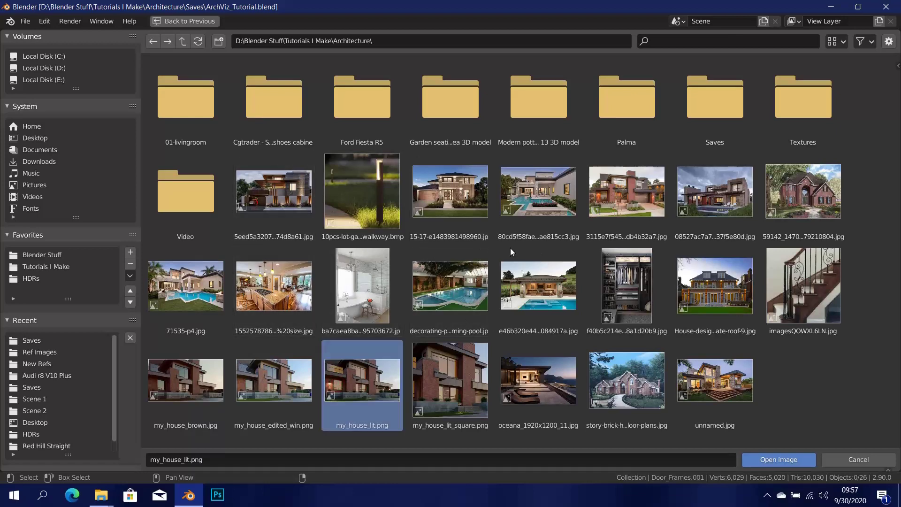
key(Return)
scroll(483, 315, down, 2)
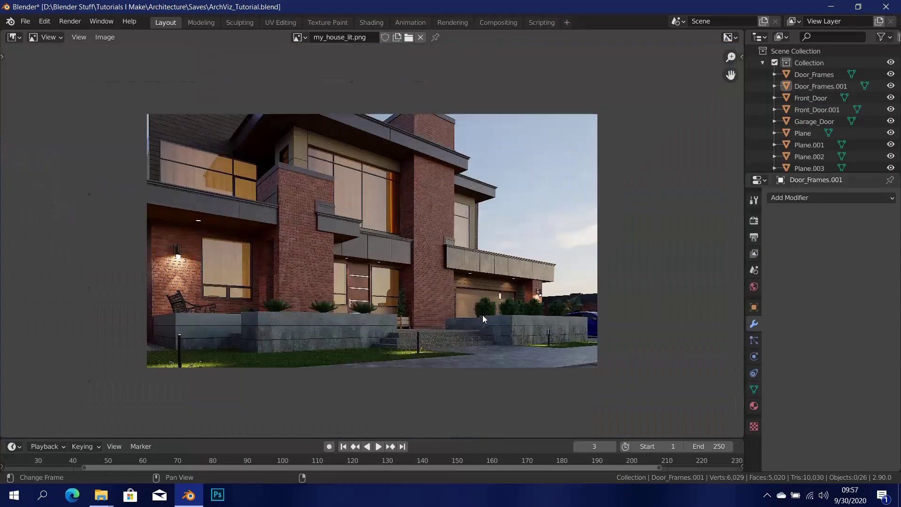
scroll(465, 310, up, 1)
drag(459, 309, 339, 229)
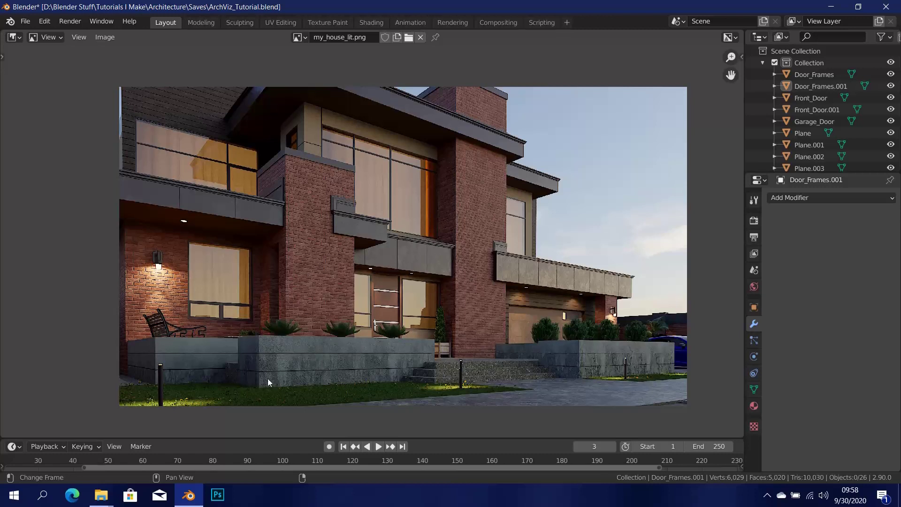
Step: Switch to Microsoft Edge and go to the texturehaven.com website
click(72, 495)
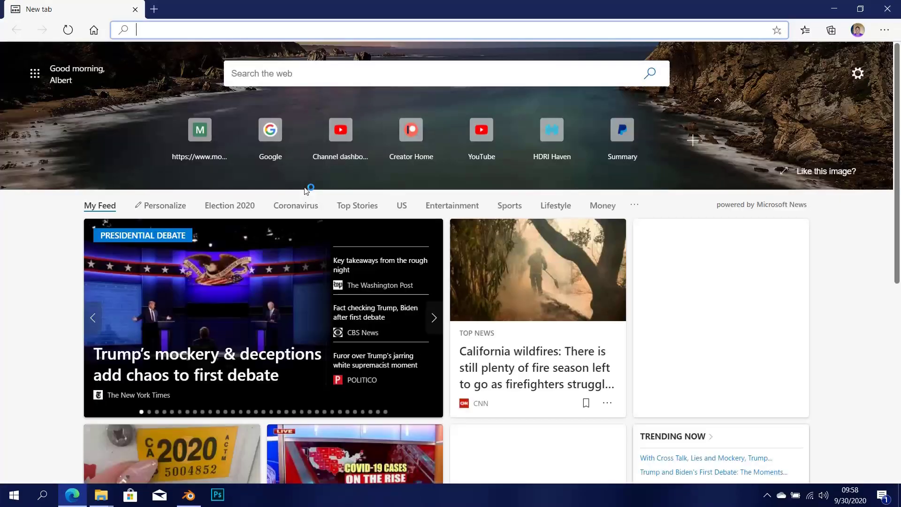
text(texture)
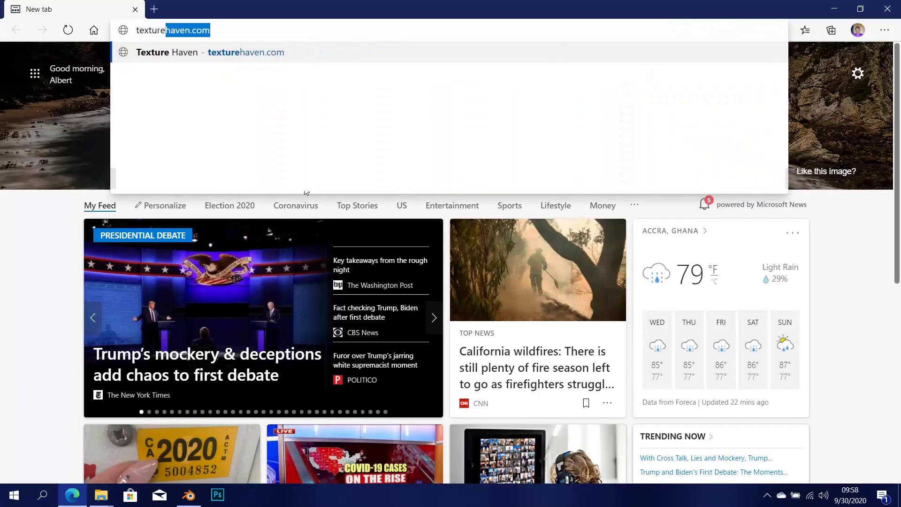
key(Return)
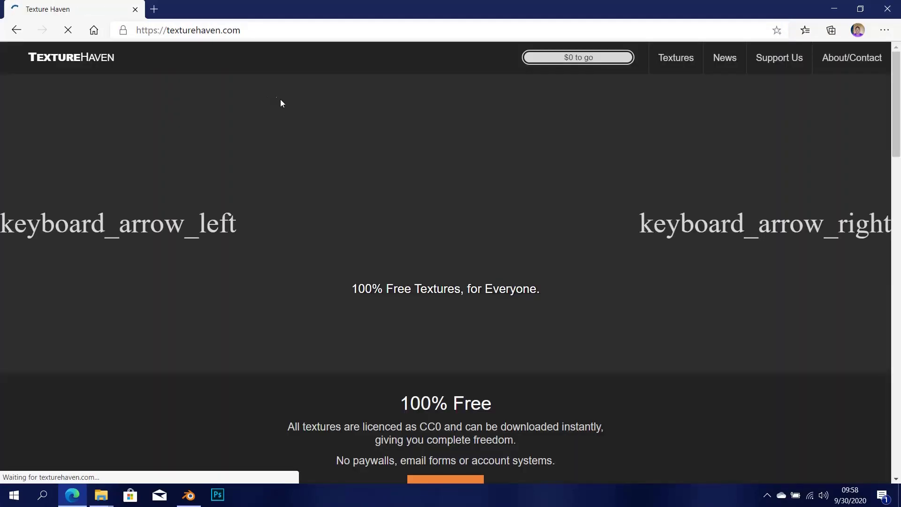
Step: Browse the Texture Haven textures and open the Bricks category
scroll(544, 185, down, 5)
scroll(545, 185, up, 5)
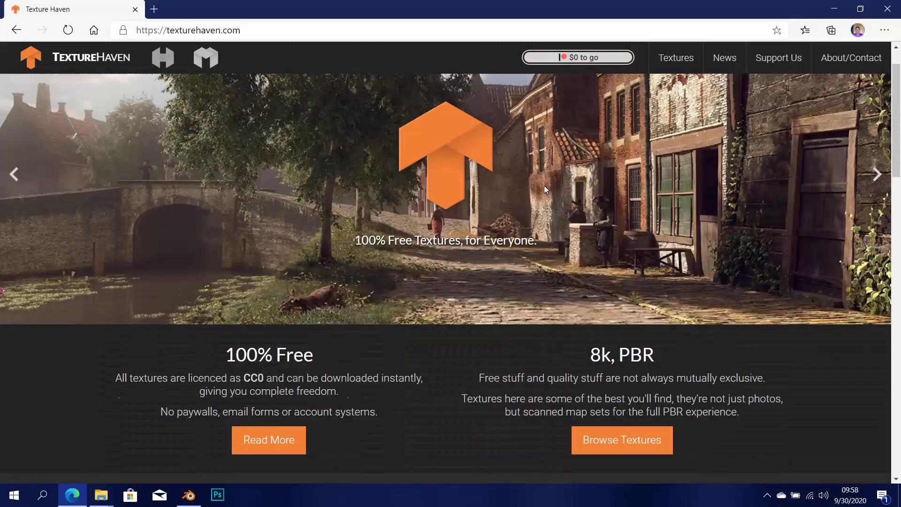
scroll(545, 185, down, 6)
scroll(550, 144, down, 10)
click(465, 126)
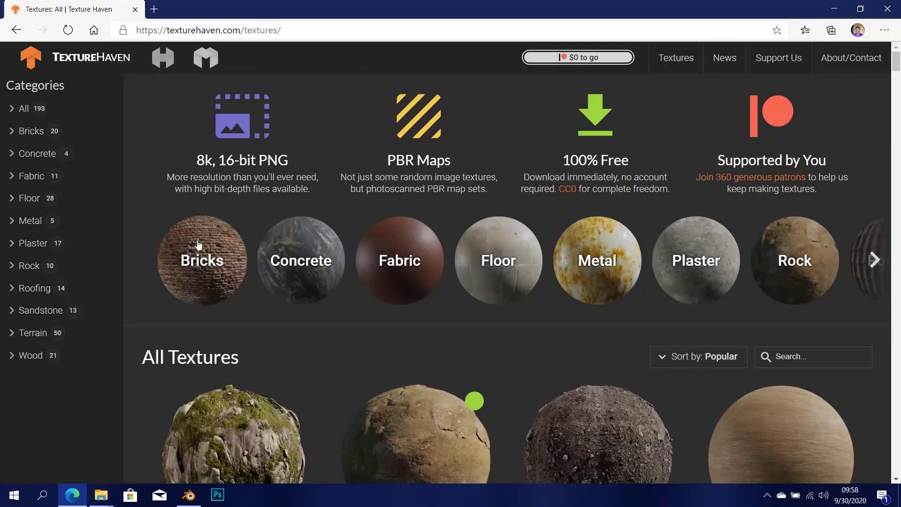
click(202, 263)
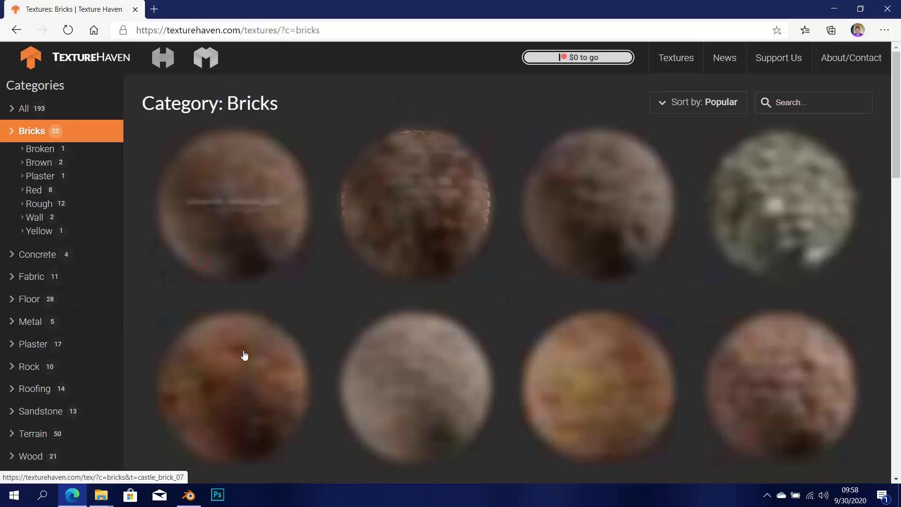
Step: Compare the brick walls in the Blender reference image with the brick textures offered in Edge
click(189, 495)
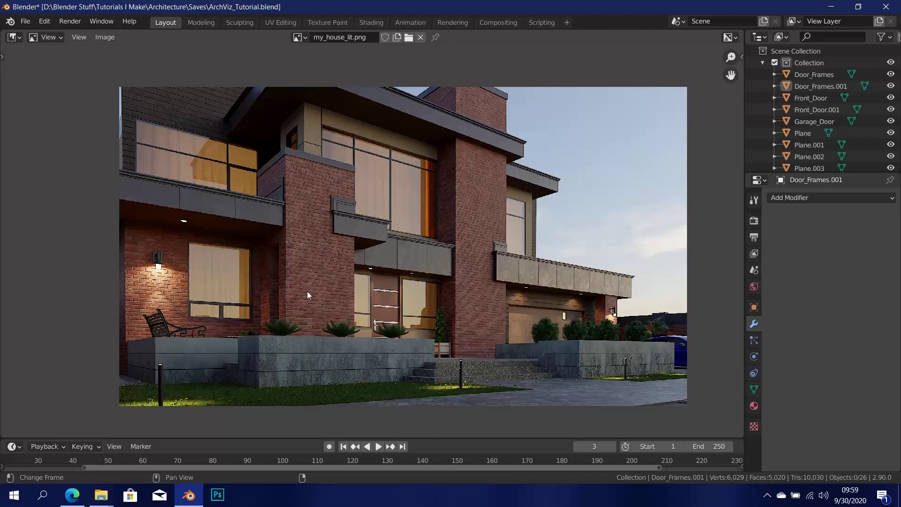
click(72, 495)
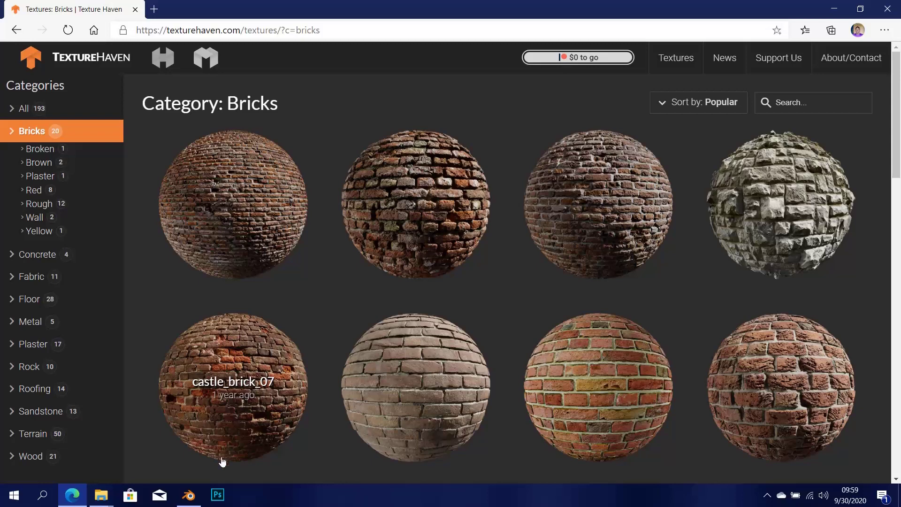
click(189, 494)
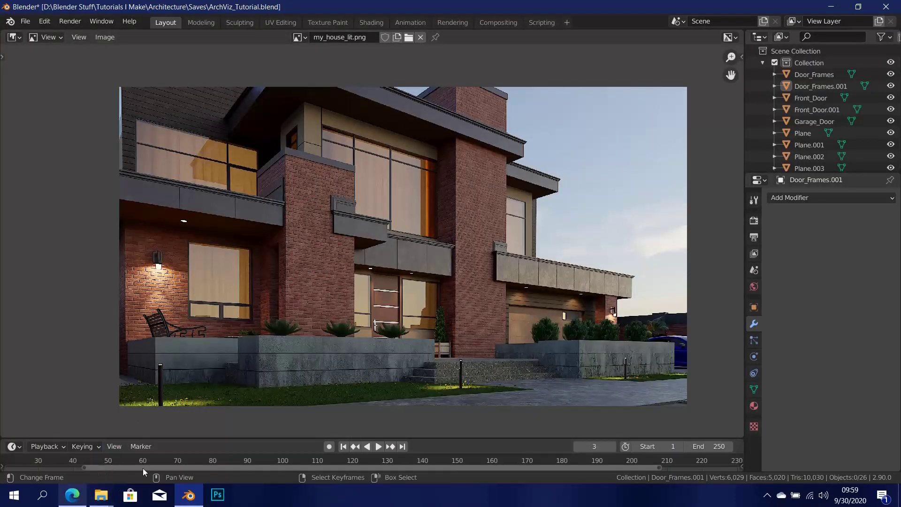
click(78, 502)
Step: Look through the brick textures and open the page of the brick_4 texture
scroll(432, 273, down, 2)
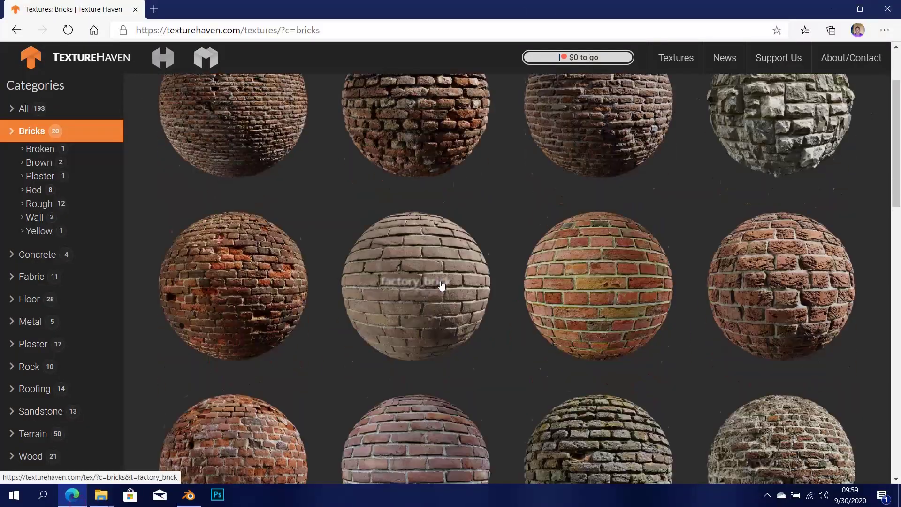
scroll(599, 324, down, 5)
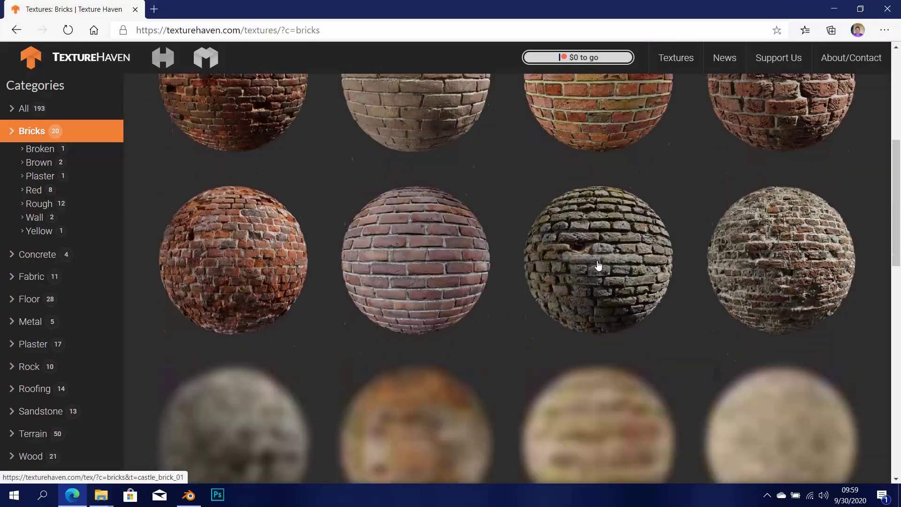
scroll(427, 249, down, 5)
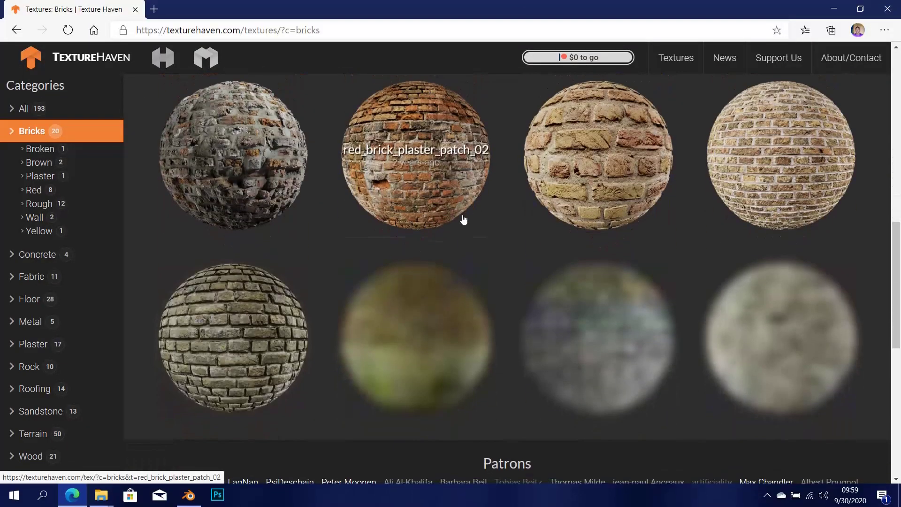
scroll(439, 263, up, 3)
scroll(451, 239, up, 5)
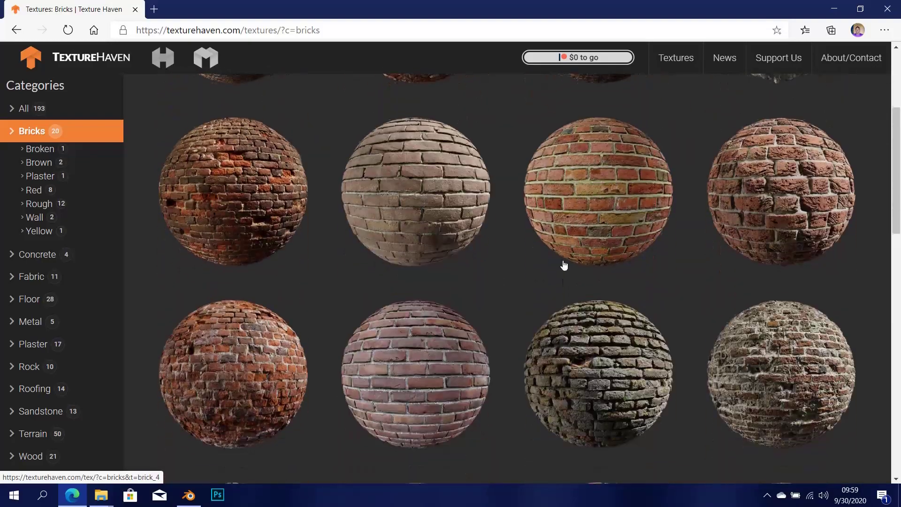
click(579, 197)
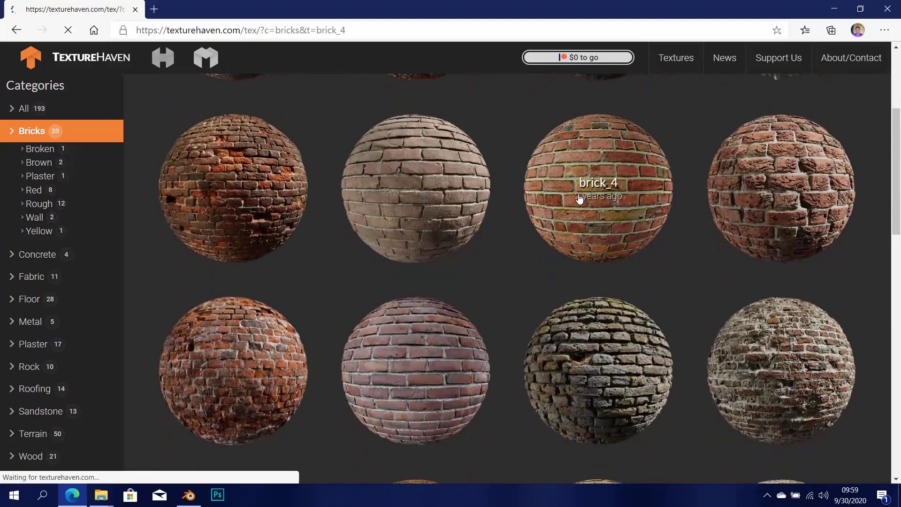
Step: Review the maps available for brick_4 and show the download sizes and formats for All Maps
scroll(403, 263, down, 2)
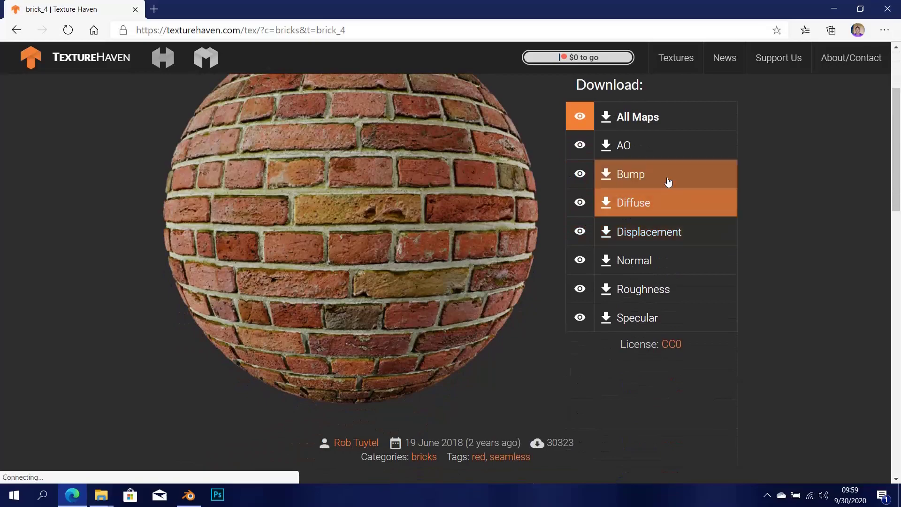
scroll(420, 303, down, 4)
scroll(421, 303, down, 4)
scroll(421, 302, up, 9)
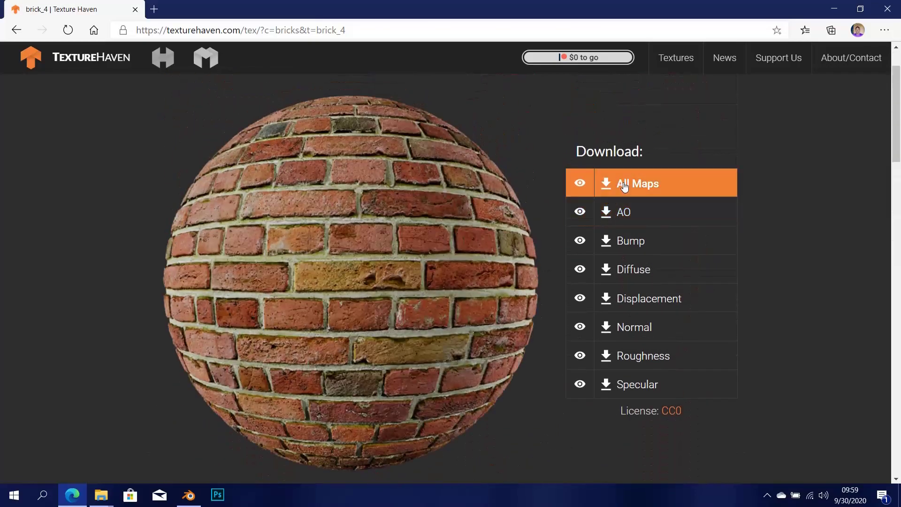
click(624, 186)
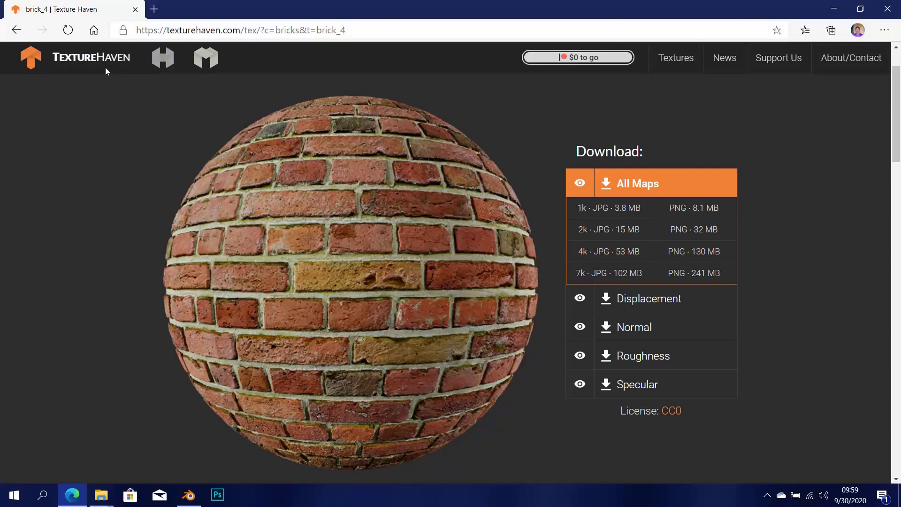
Step: Open the 3dtextures.me website in a new browser tab
click(154, 9)
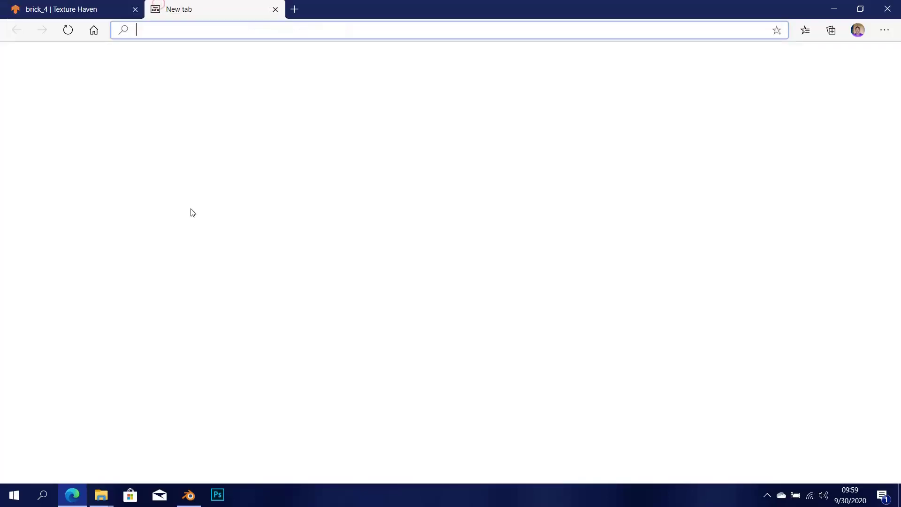
text(edte)
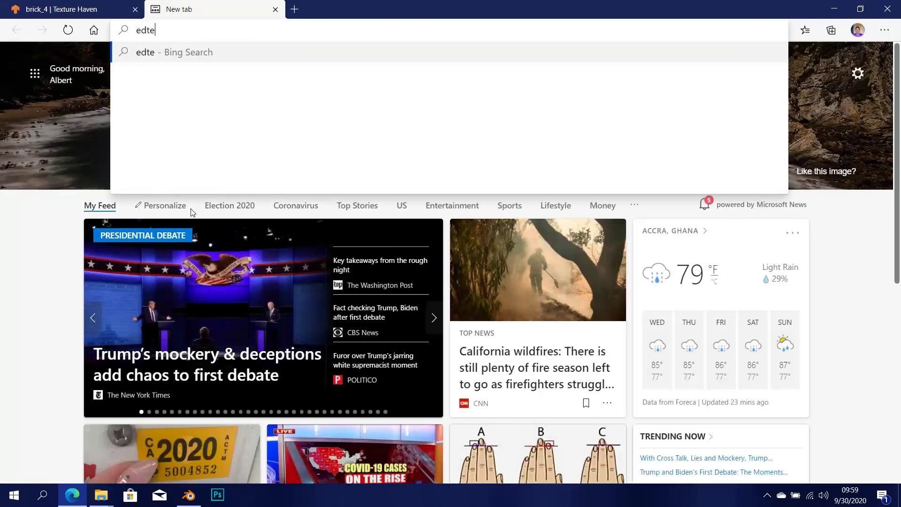
key(BackSpace)
key(BackSpace)
key(BackSpace)
key(BackSpace)
text(3dte)
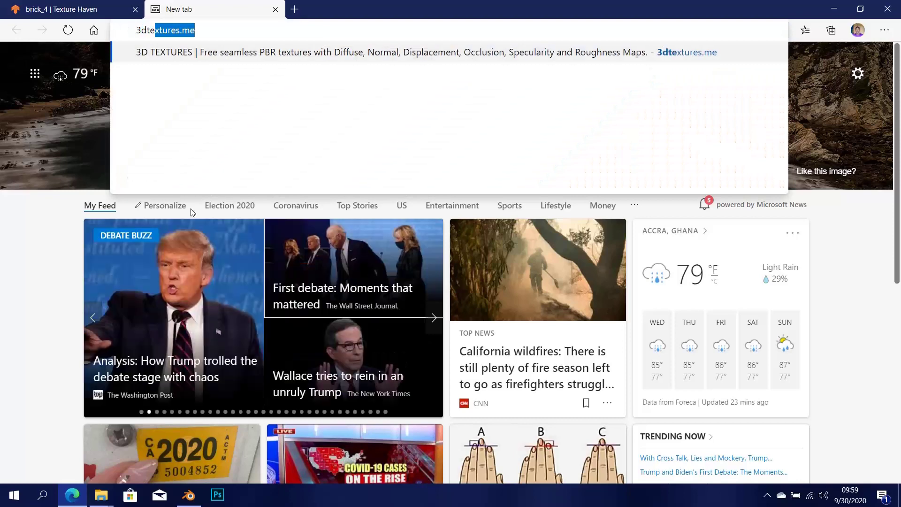
key(Return)
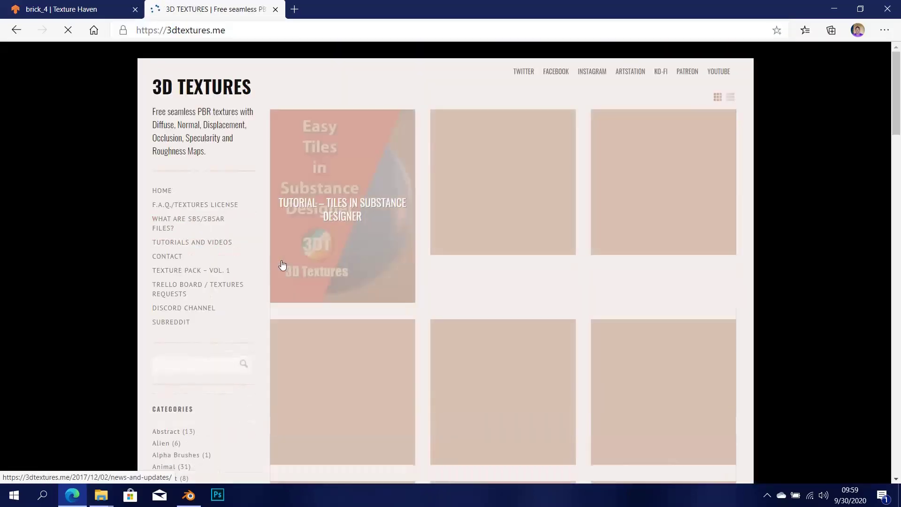
Step: Find the Brick category on the 3D Textures site and open it
scroll(285, 281, down, 6)
scroll(285, 284, up, 3)
scroll(178, 259, down, 3)
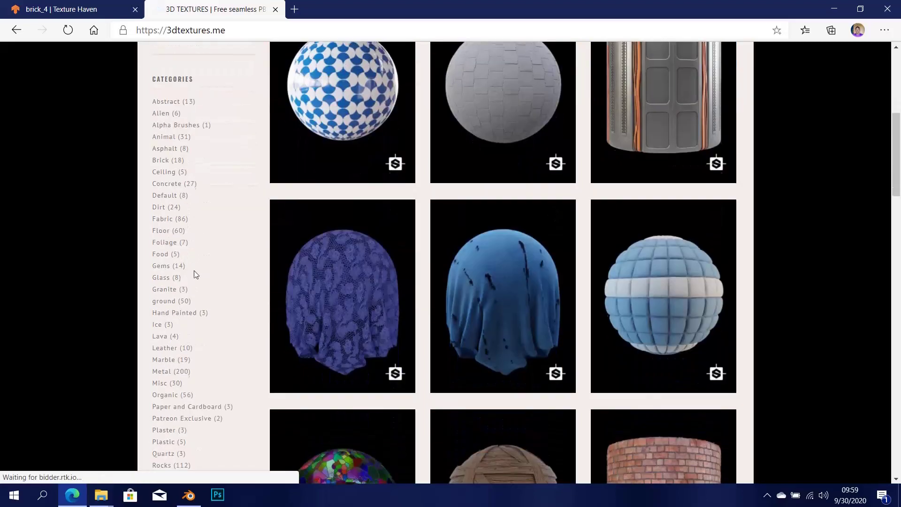
scroll(211, 178, up, 1)
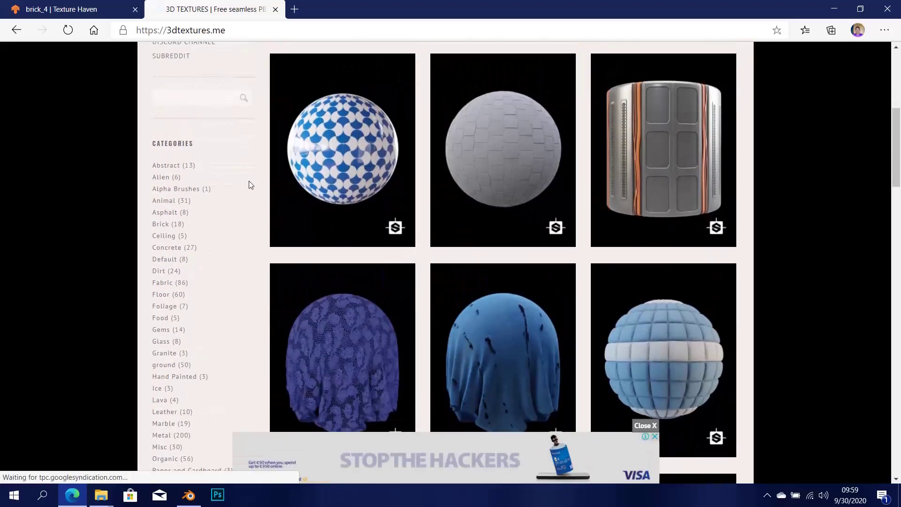
click(163, 223)
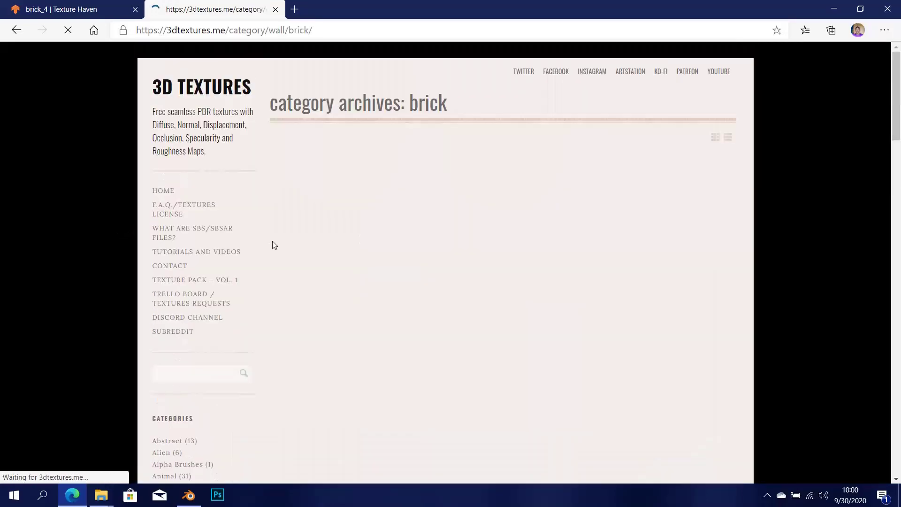
Step: Look through the brick textures listed in the Brick category archive
scroll(829, 248, down, 9)
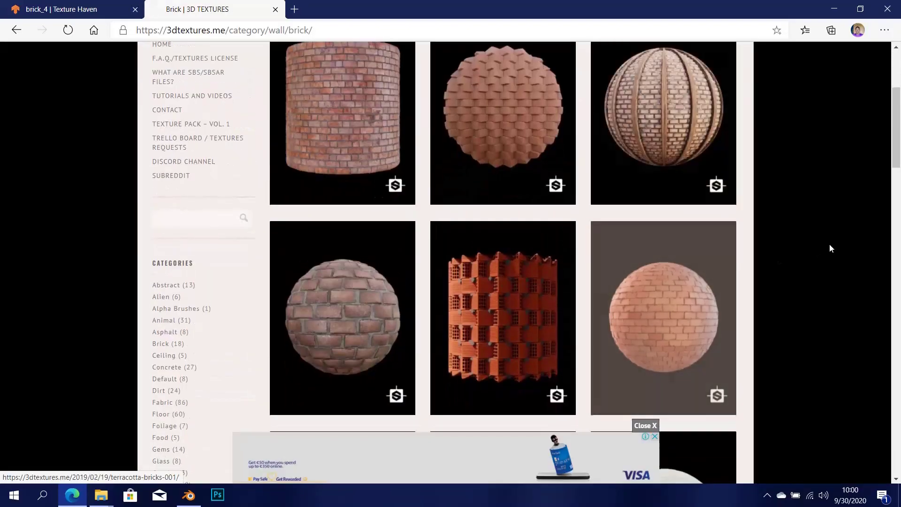
scroll(819, 249, down, 8)
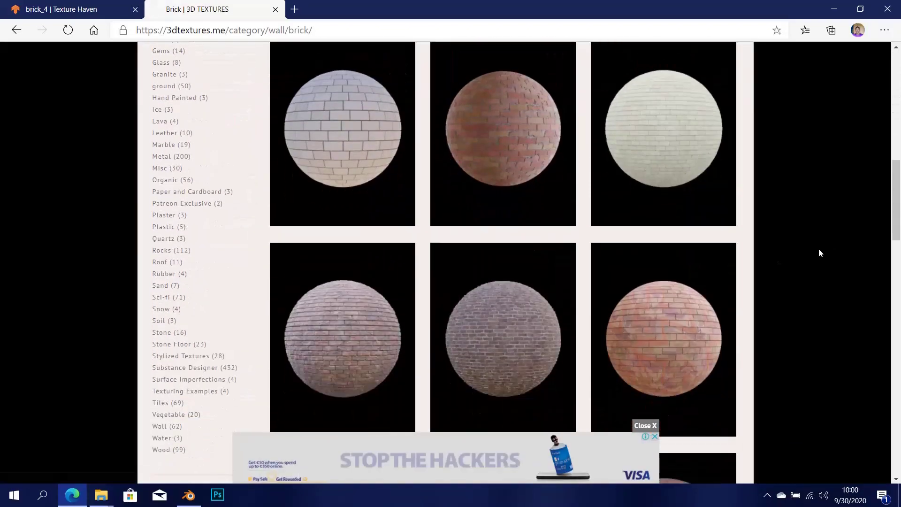
scroll(819, 250, up, 12)
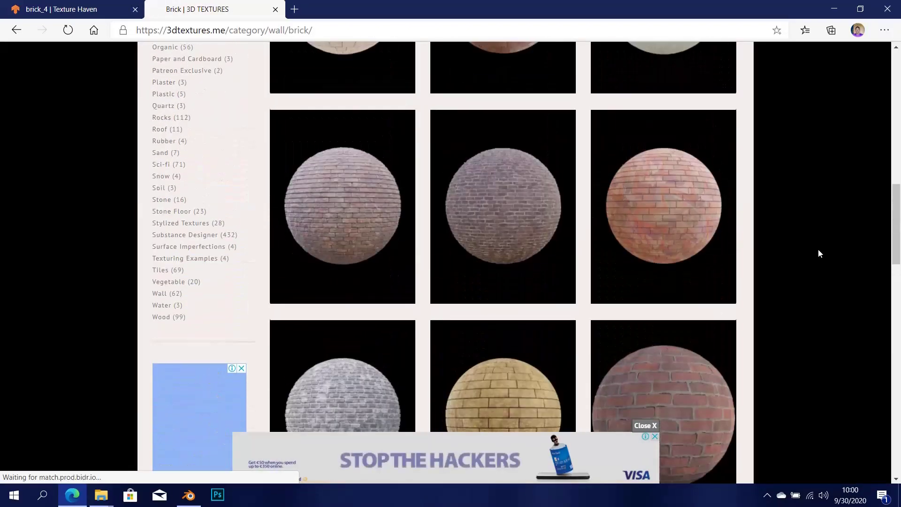
Step: Compare the brick textures in the category archive with the brickwork in the Blender house reference image
scroll(818, 249, up, 3)
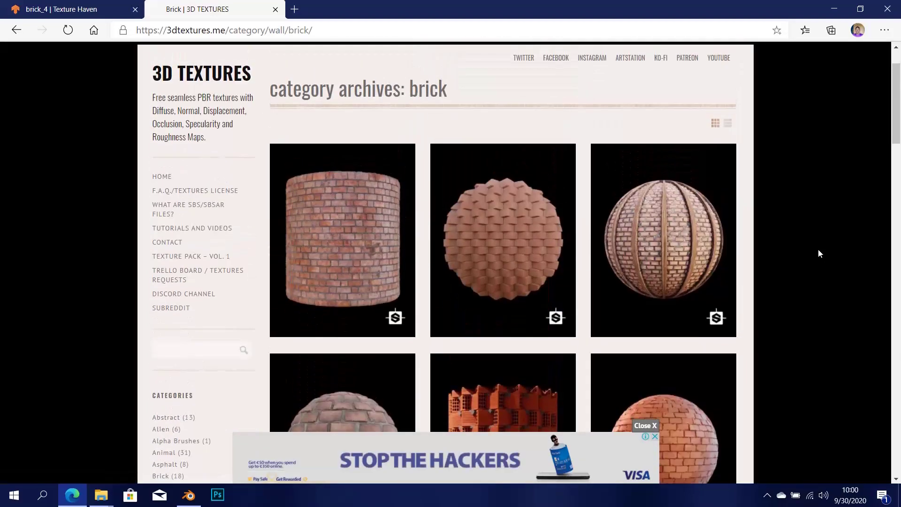
scroll(819, 250, down, 12)
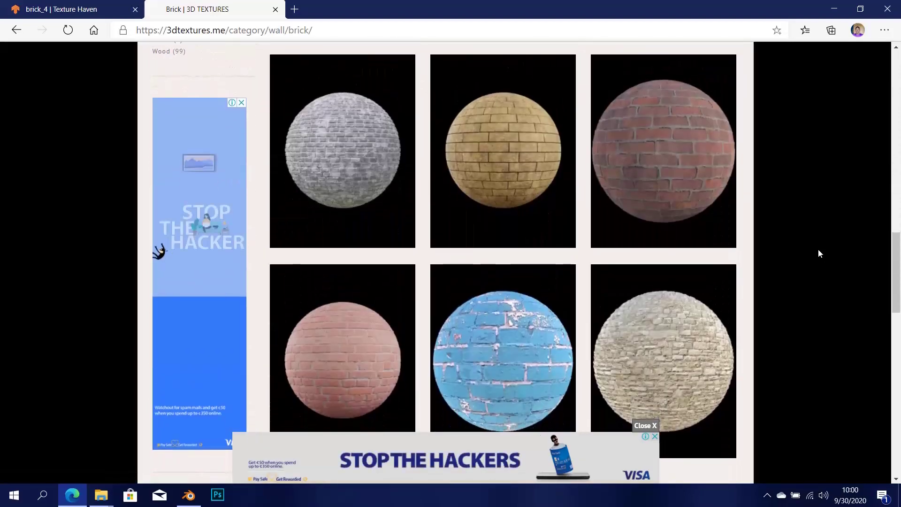
scroll(819, 254, down, 5)
scroll(817, 256, up, 5)
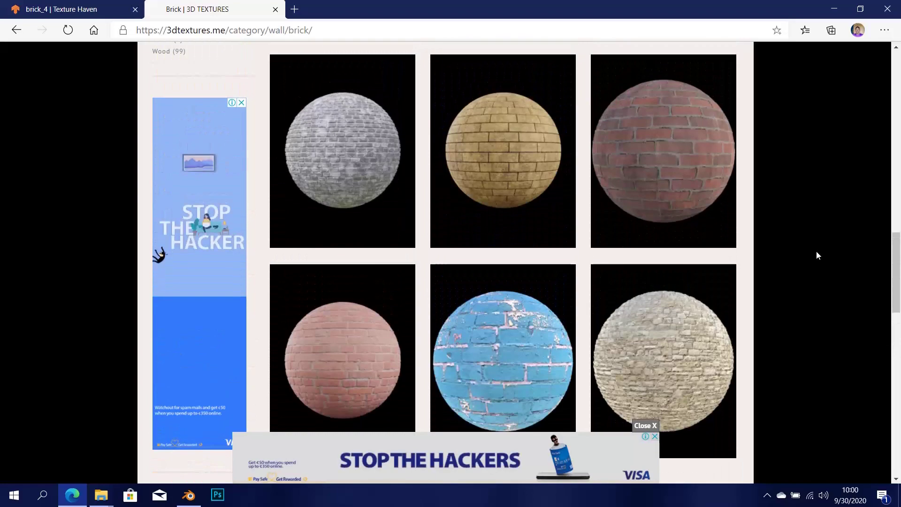
scroll(816, 255, up, 12)
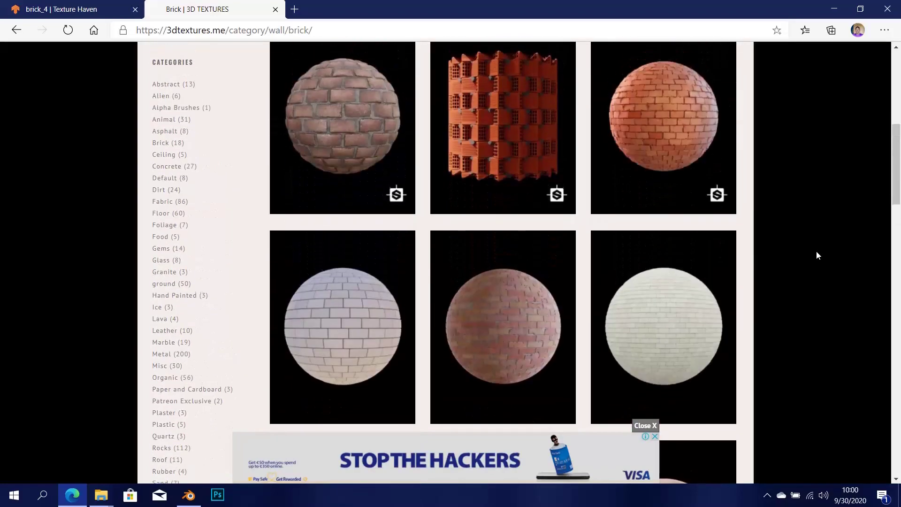
scroll(719, 231, down, 5)
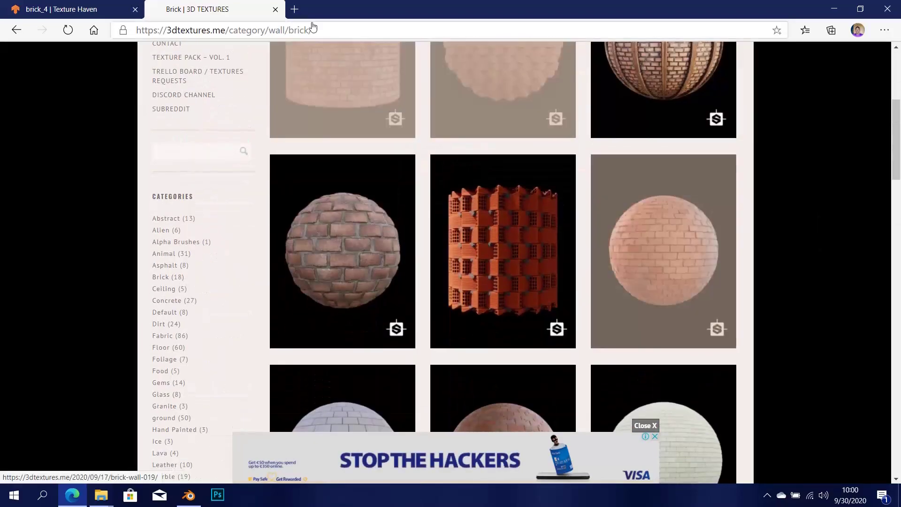
click(188, 495)
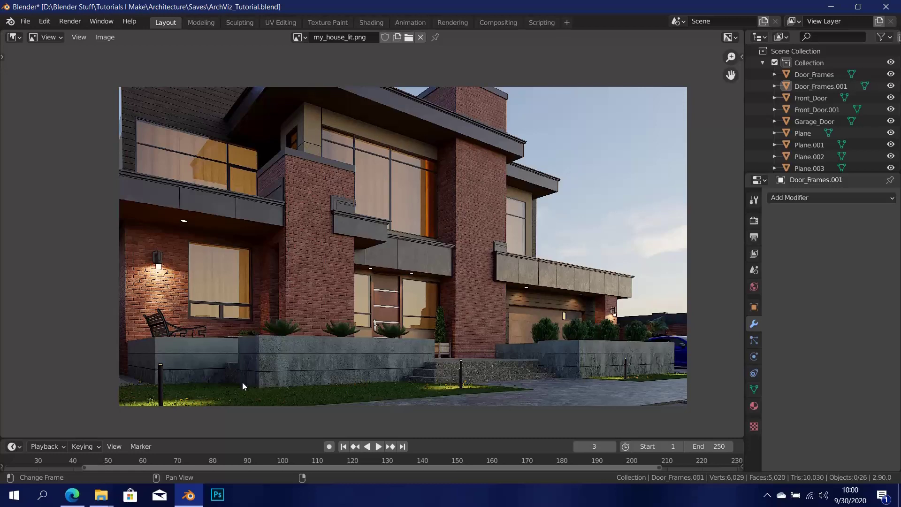
click(72, 494)
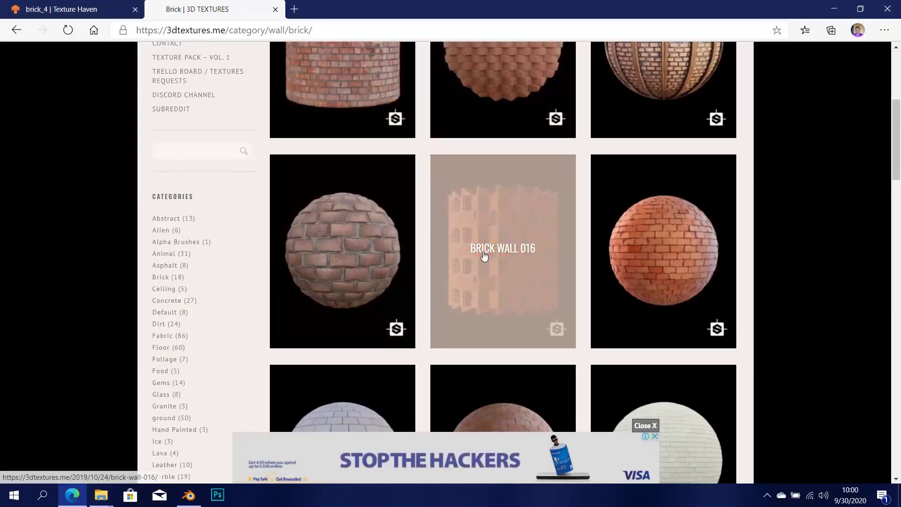
Step: Go through the texture categories on the 3D Textures site and open Paper and Cardboard
scroll(258, 328, down, 5)
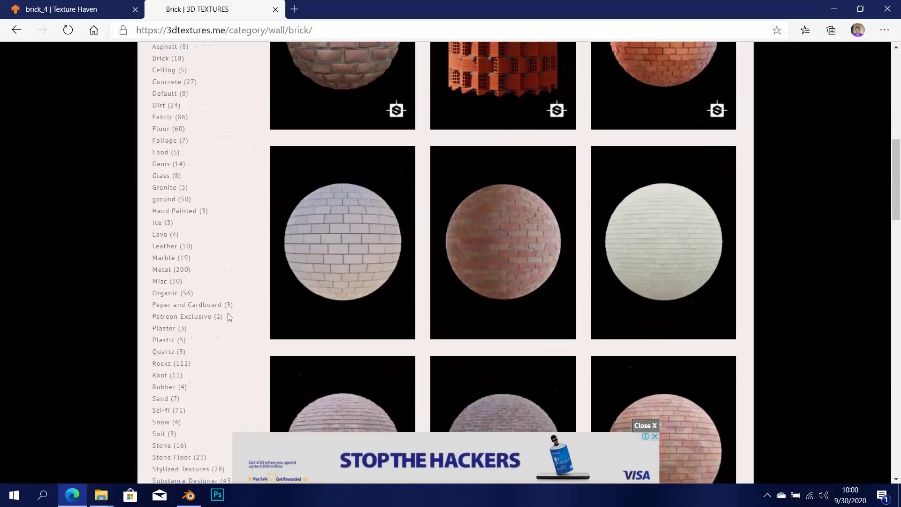
scroll(228, 314, down, 1)
scroll(216, 286, up, 1)
scroll(218, 268, down, 1)
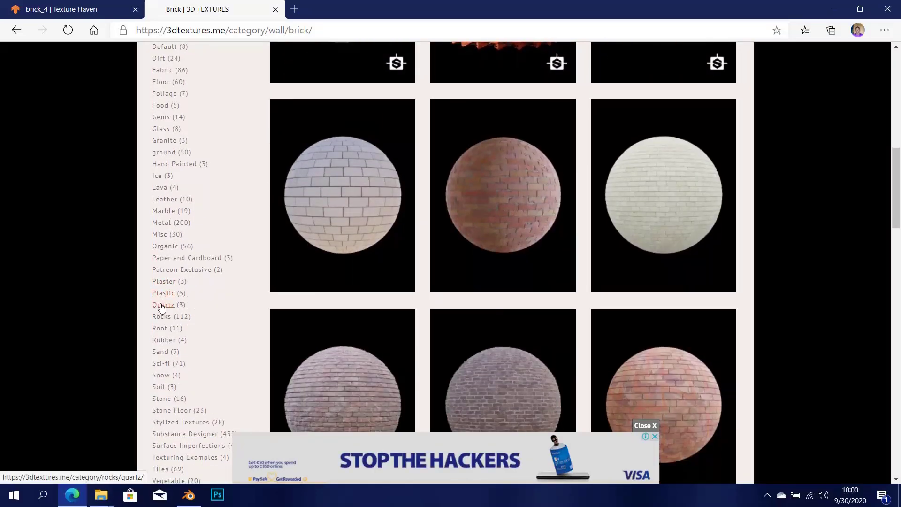
scroll(183, 359, down, 3)
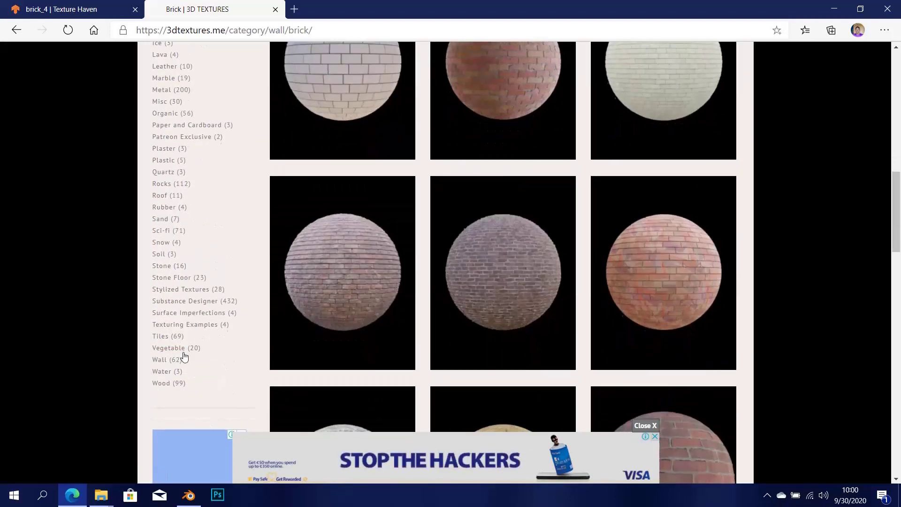
scroll(184, 358, up, 4)
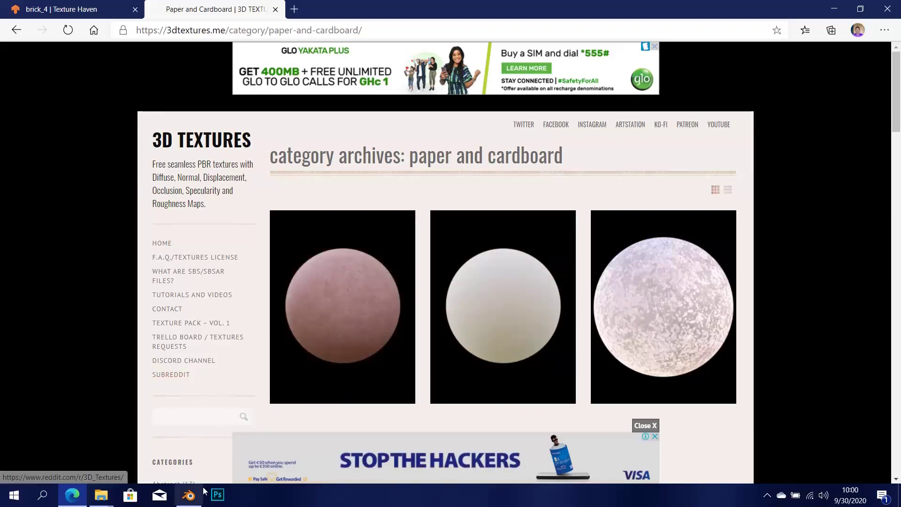
Step: Check the house reference image in Blender against the texture categories offered in the browser
key(alt+Tab)
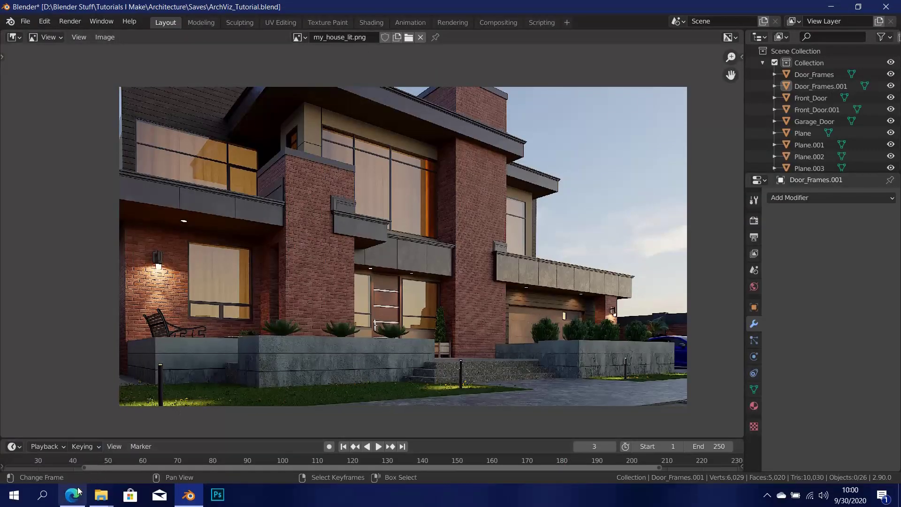
key(alt+Tab)
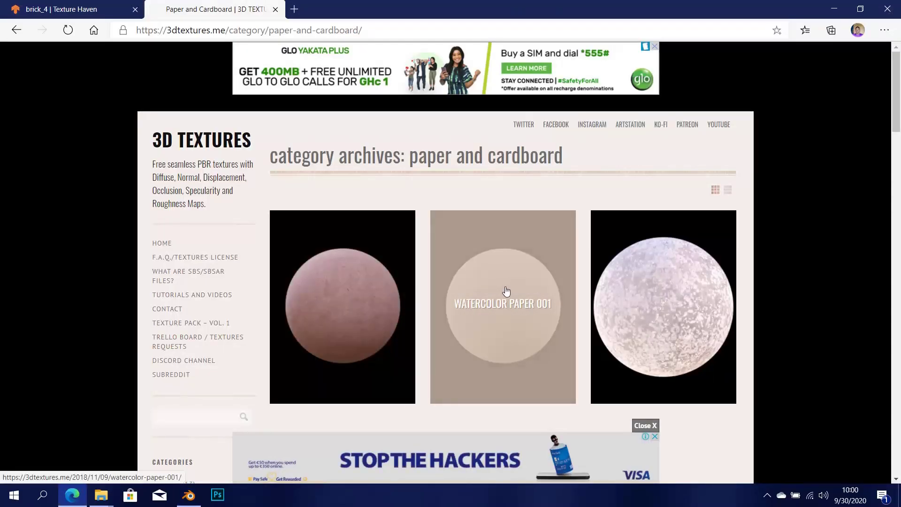
scroll(209, 282, down, 8)
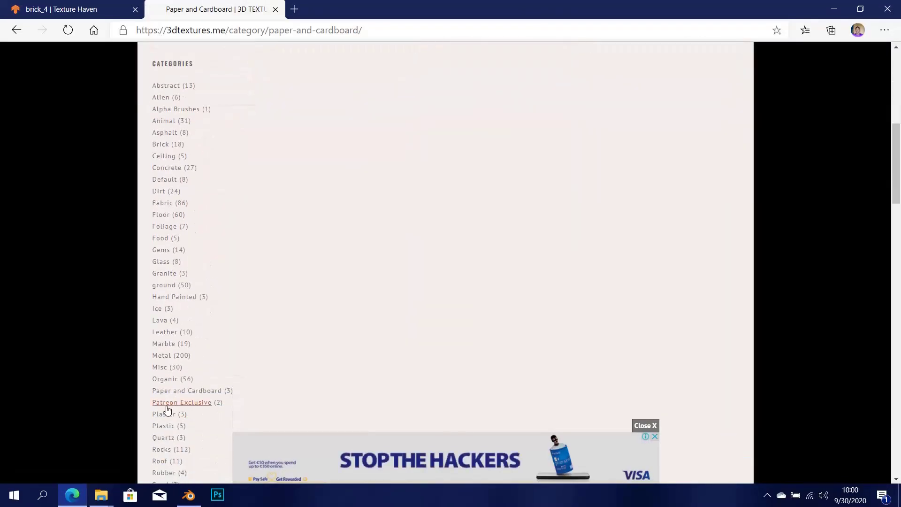
click(189, 495)
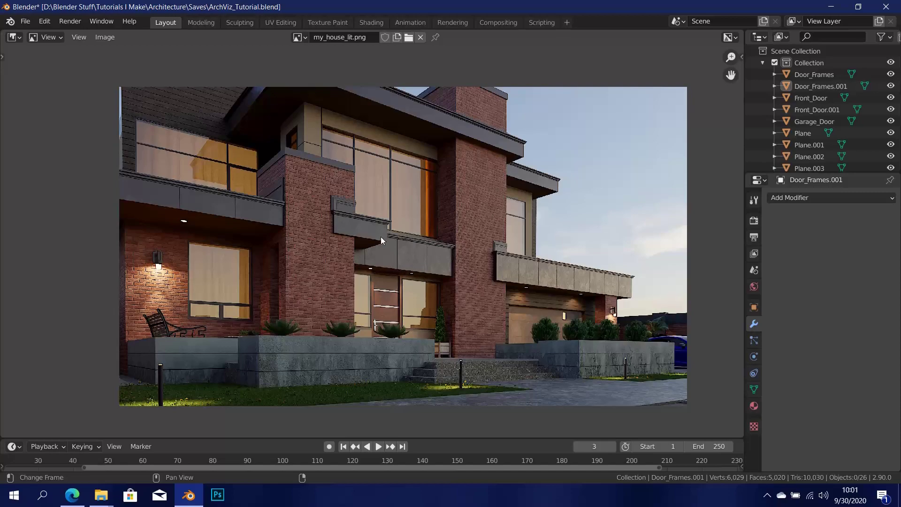
key(alt+Tab)
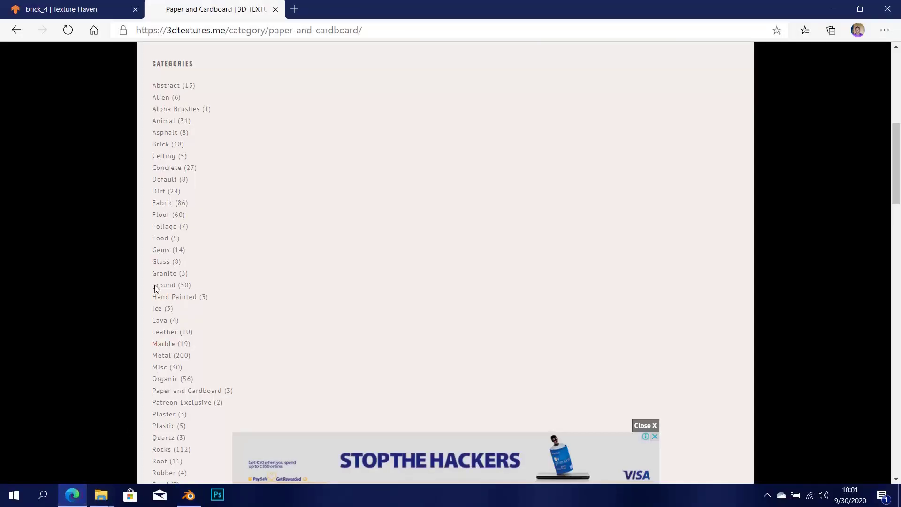
Step: Find the Metal category on the 3D Textures site and open it
scroll(188, 228, down, 3)
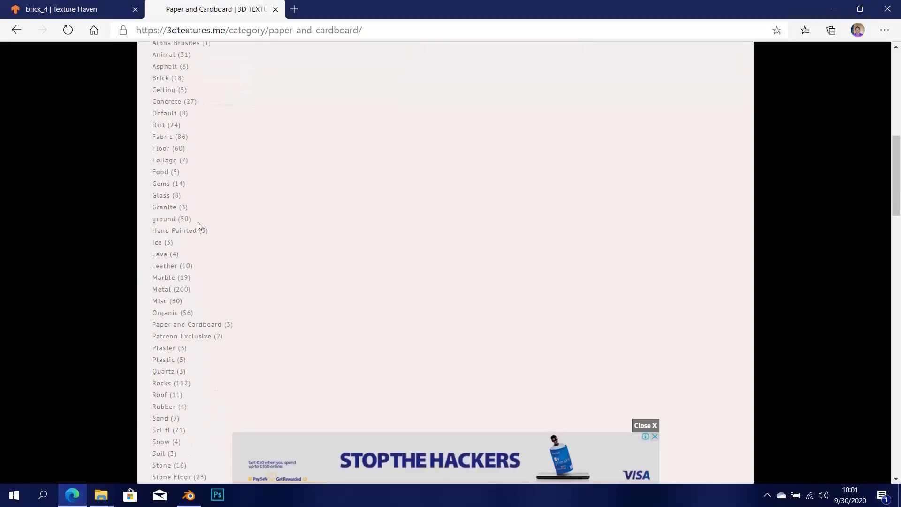
scroll(198, 226, down, 2)
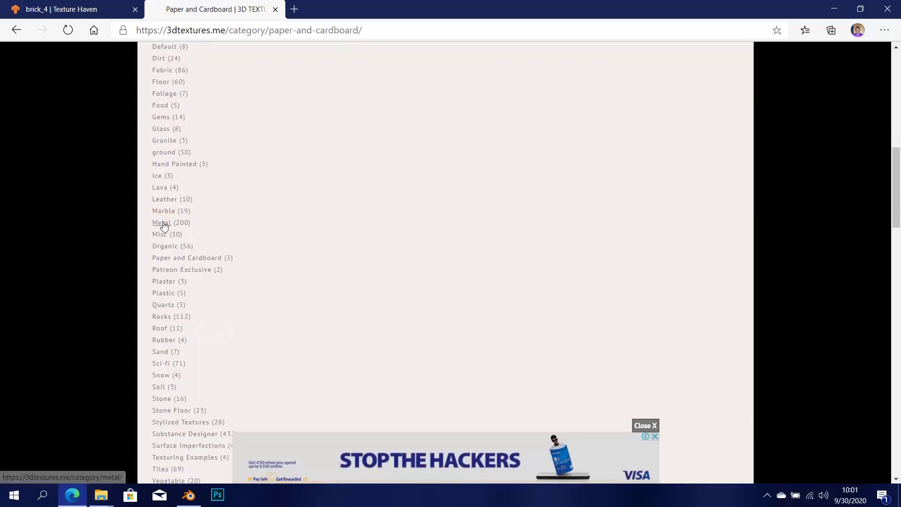
click(162, 223)
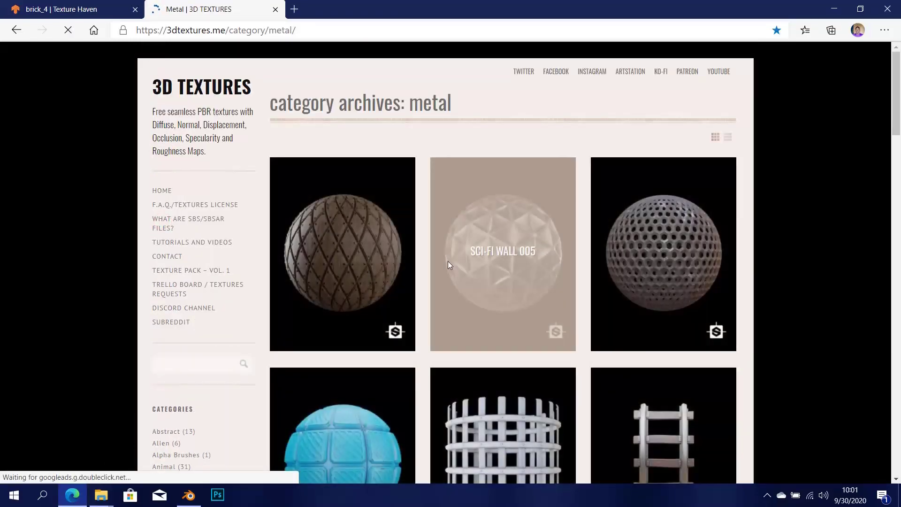
Step: Browse the Metal category textures from the first archive page through page 3
scroll(448, 265, down, 20)
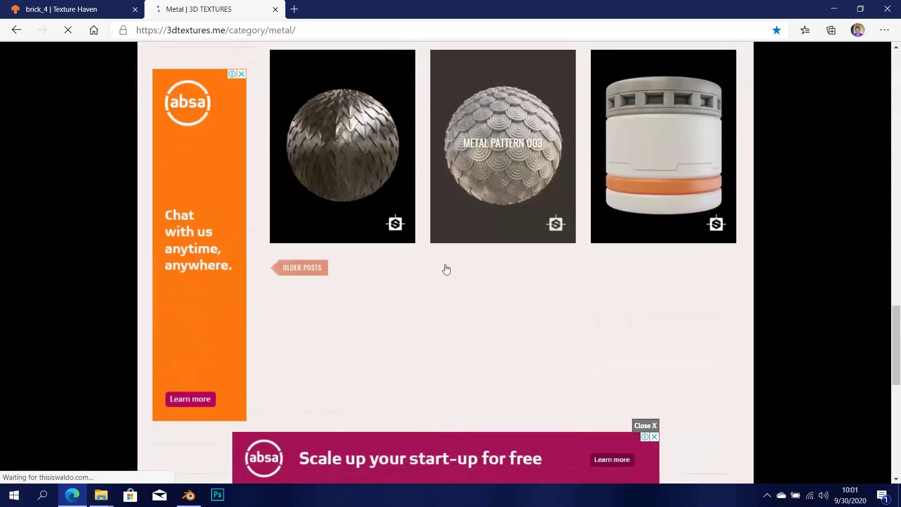
scroll(445, 263, down, 4)
scroll(444, 261, up, 4)
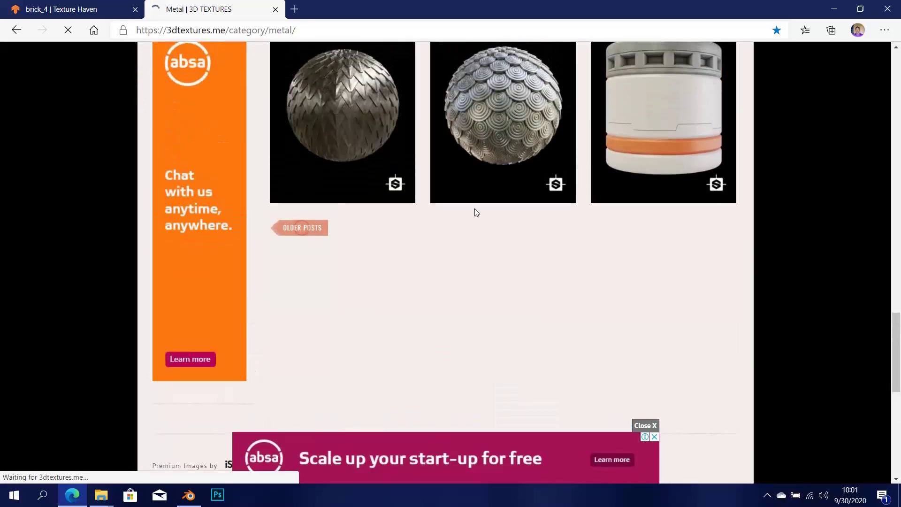
scroll(395, 213, down, 5)
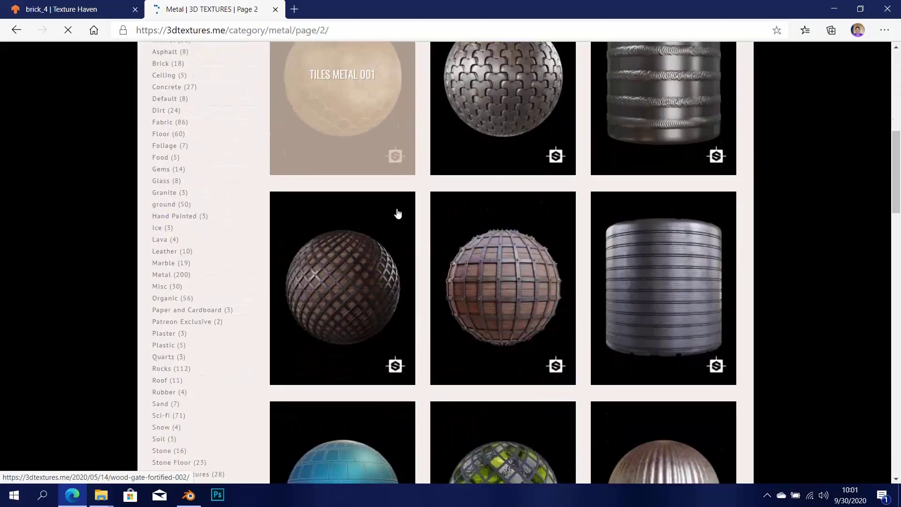
scroll(397, 209, down, 15)
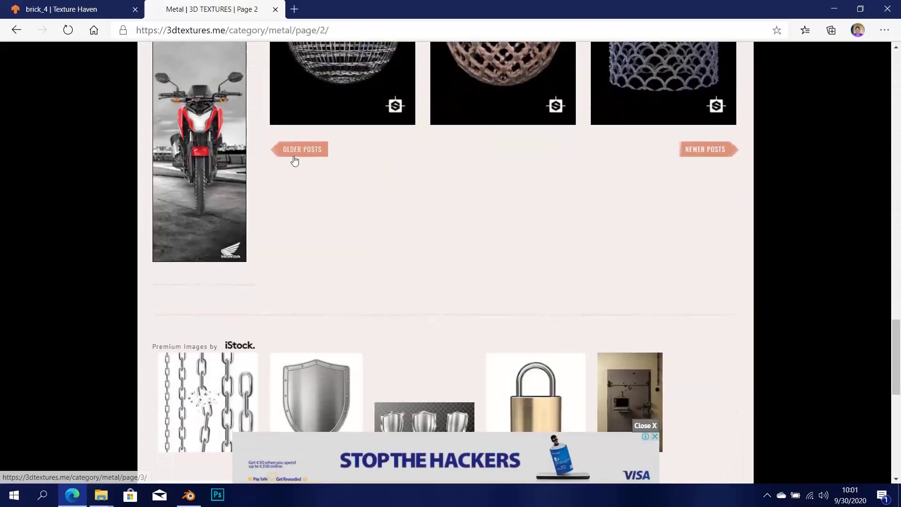
click(294, 161)
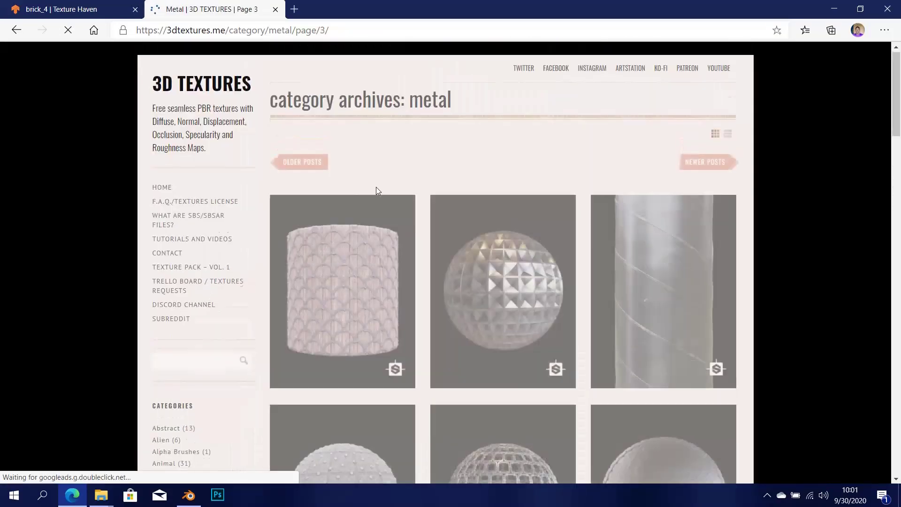
scroll(376, 187, down, 15)
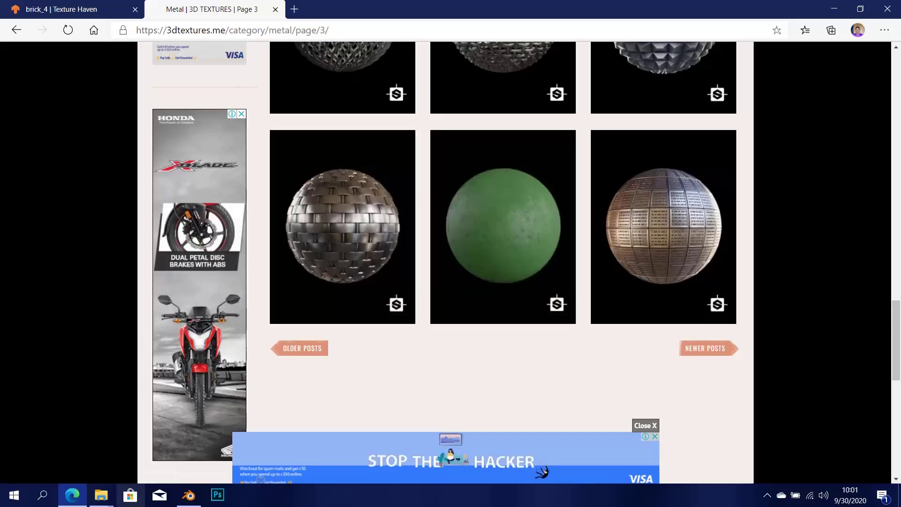
Step: Compare the Metal and Concrete category textures with the surfaces in the Blender house reference image
click(189, 495)
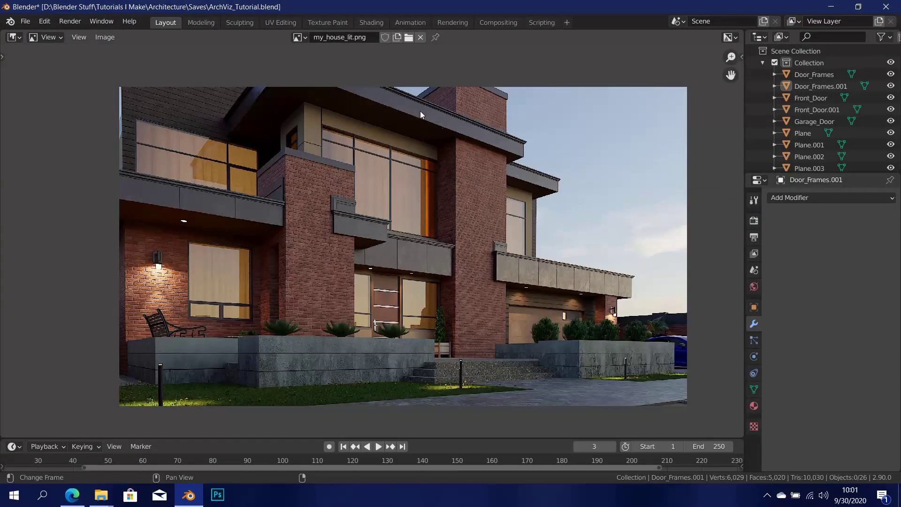
click(71, 495)
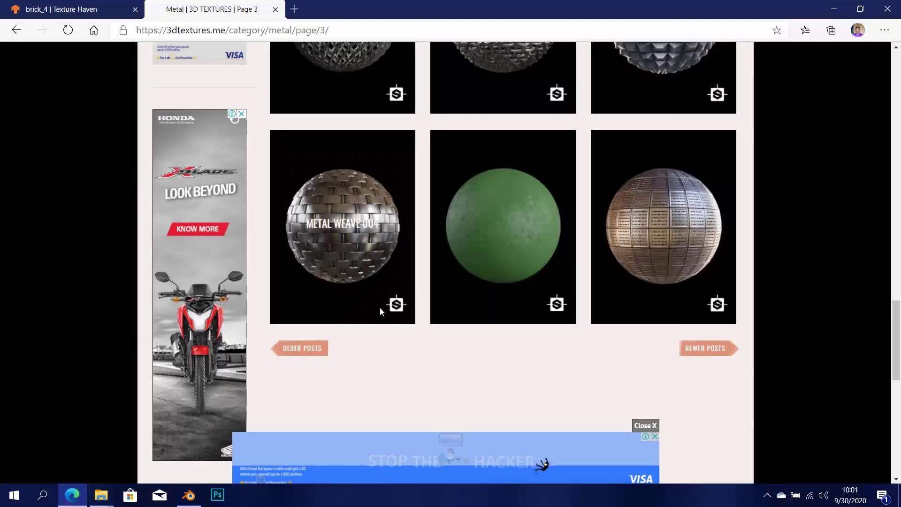
click(189, 495)
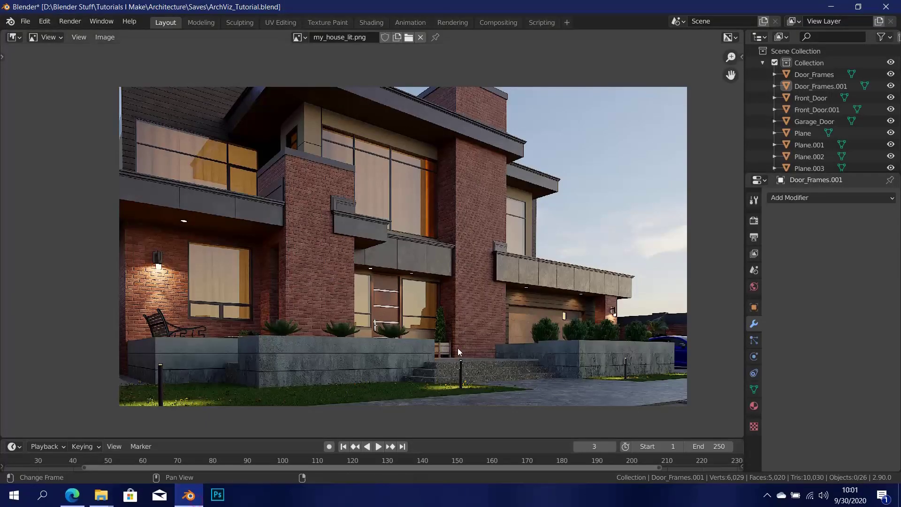
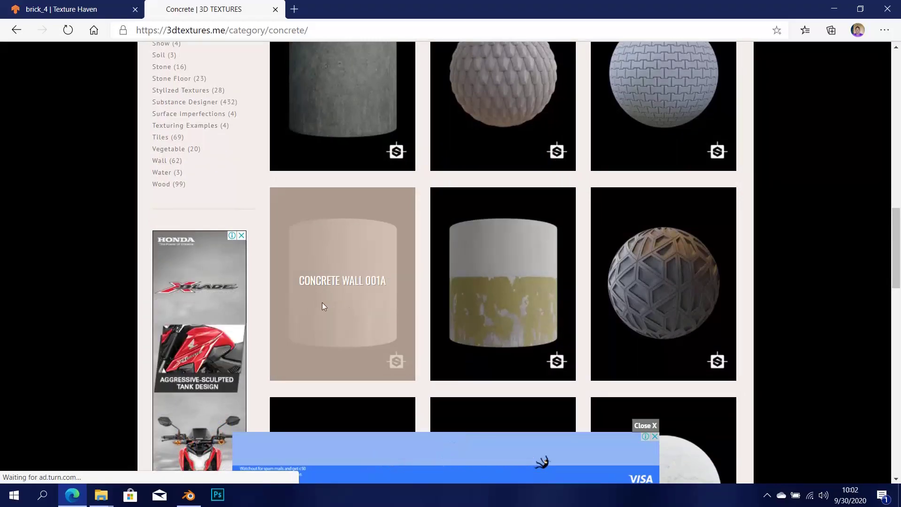
click(188, 496)
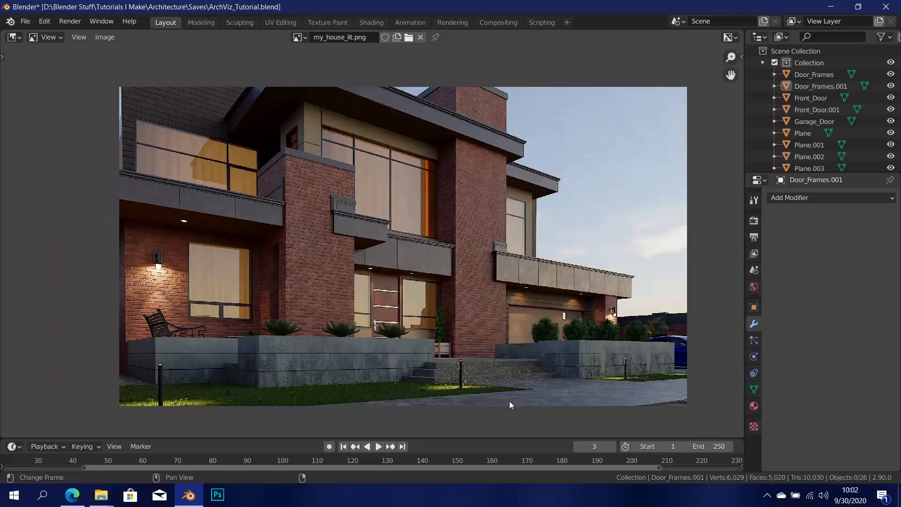
click(72, 495)
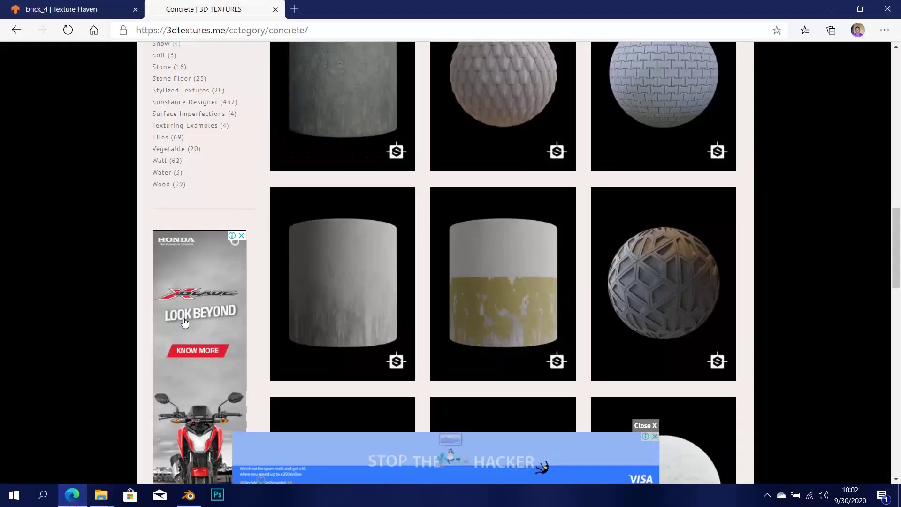
Step: Open the ground category on the 3D Textures site and look through the textures on page 3
scroll(199, 252, up, 1)
scroll(199, 251, up, 3)
click(199, 248)
scroll(750, 228, up, 6)
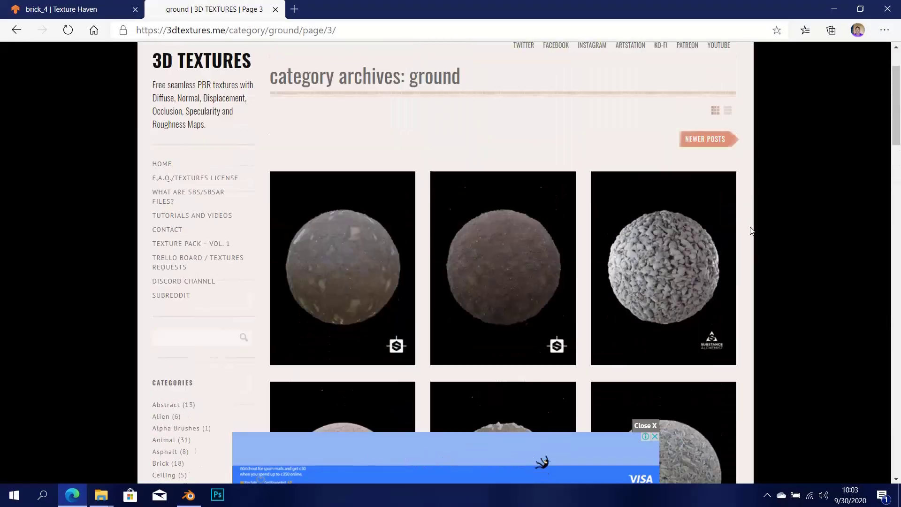
scroll(379, 230, down, 1)
scroll(232, 286, down, 9)
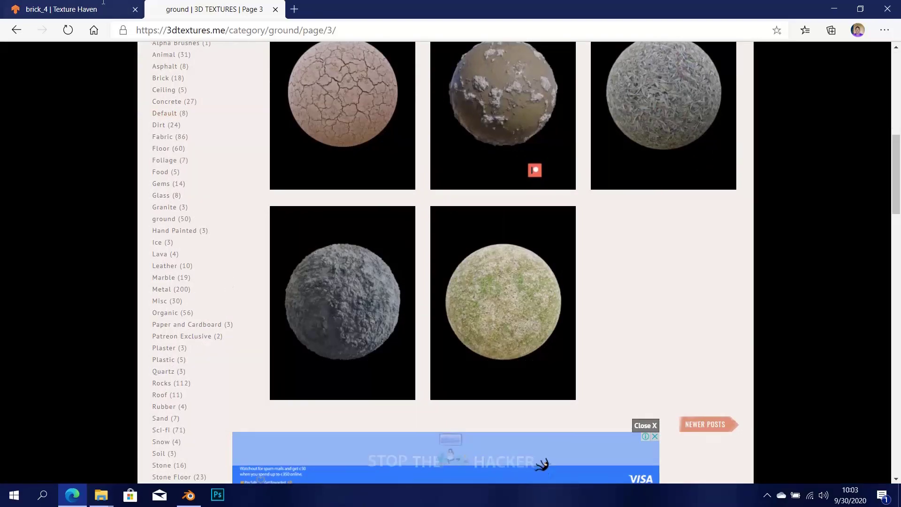
Step: Return to the Texture Haven home page and find its Browse Textures section
key(ctrl+Tab)
click(77, 54)
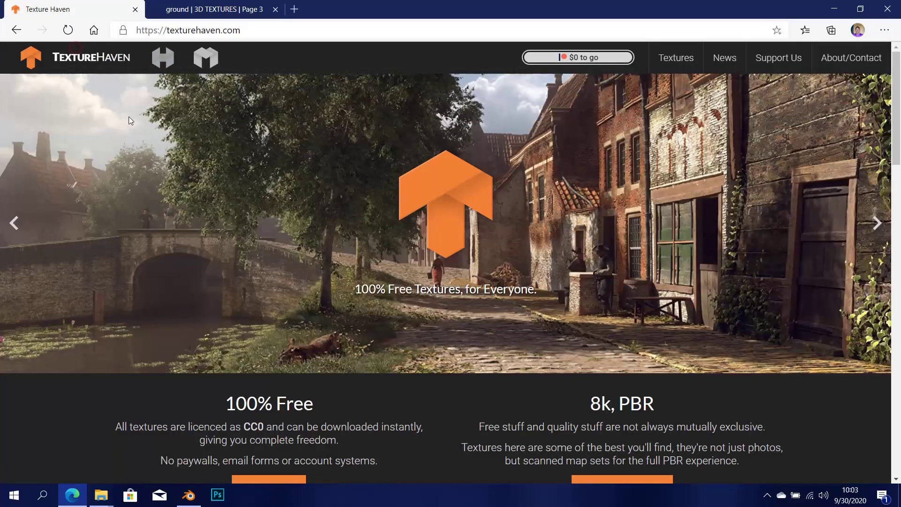
scroll(334, 274, down, 15)
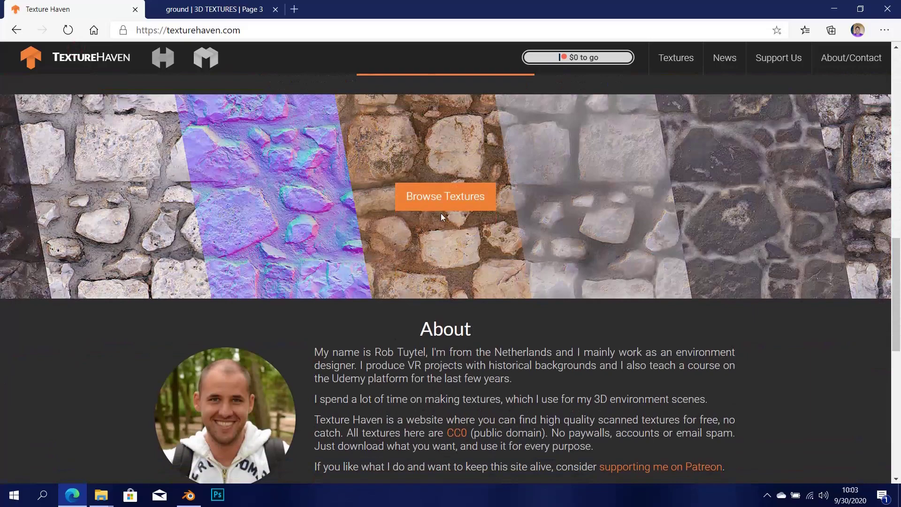
Step: Open the Floor category in Texture Haven's texture library and look through its textures
click(441, 206)
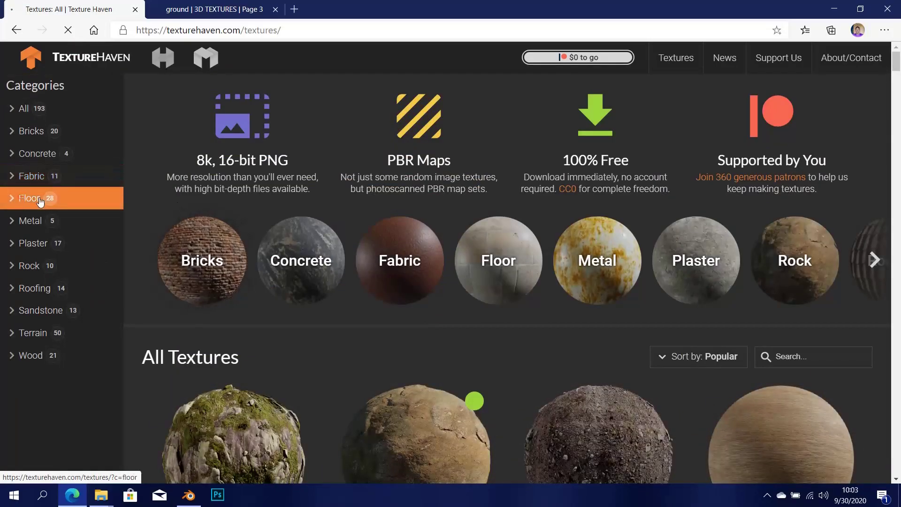
click(21, 198)
scroll(464, 247, down, 4)
scroll(464, 246, up, 4)
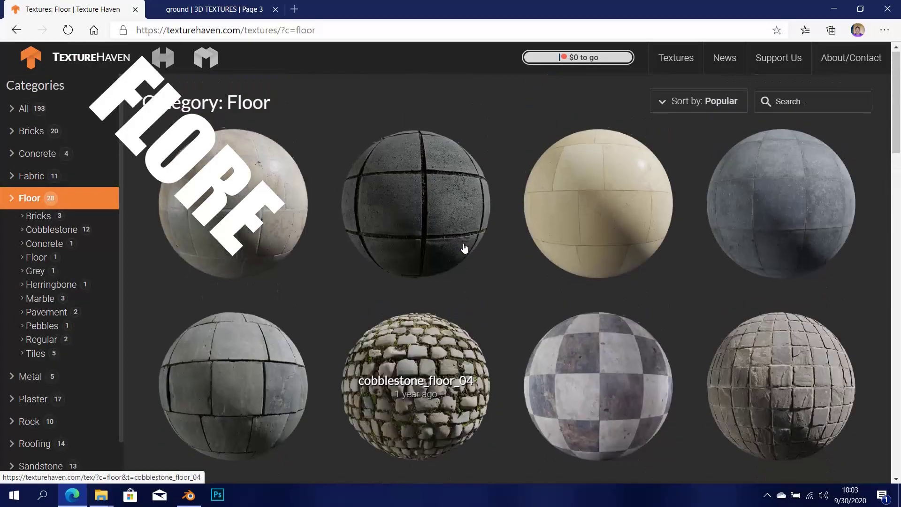
scroll(463, 247, down, 10)
scroll(463, 246, down, 10)
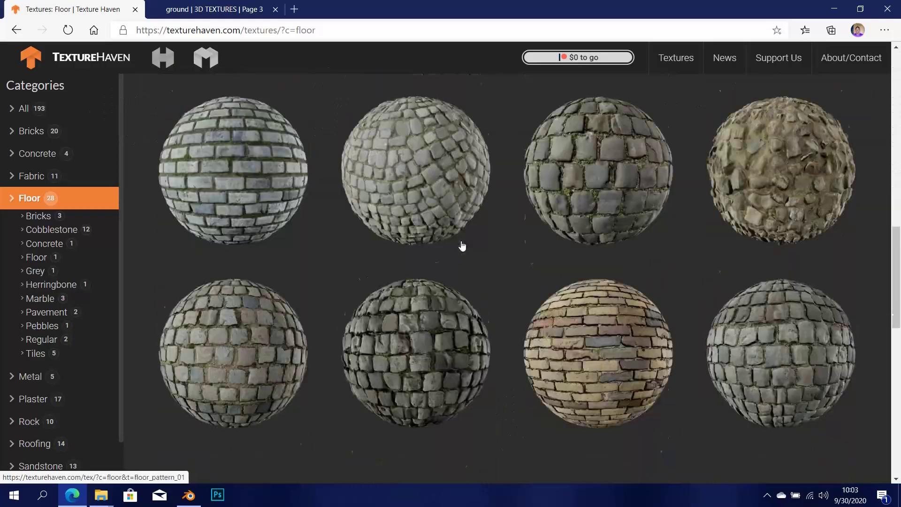
scroll(463, 242, up, 5)
scroll(463, 241, up, 8)
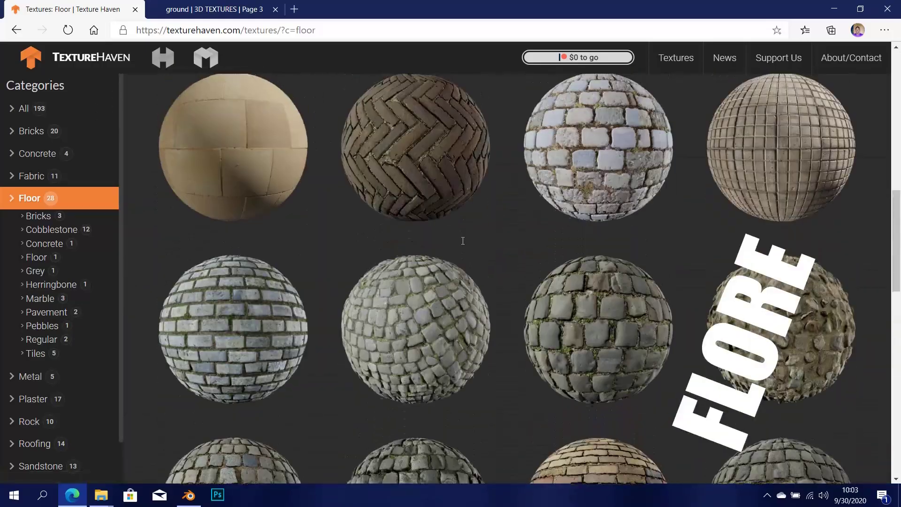
scroll(93, 275, up, 3)
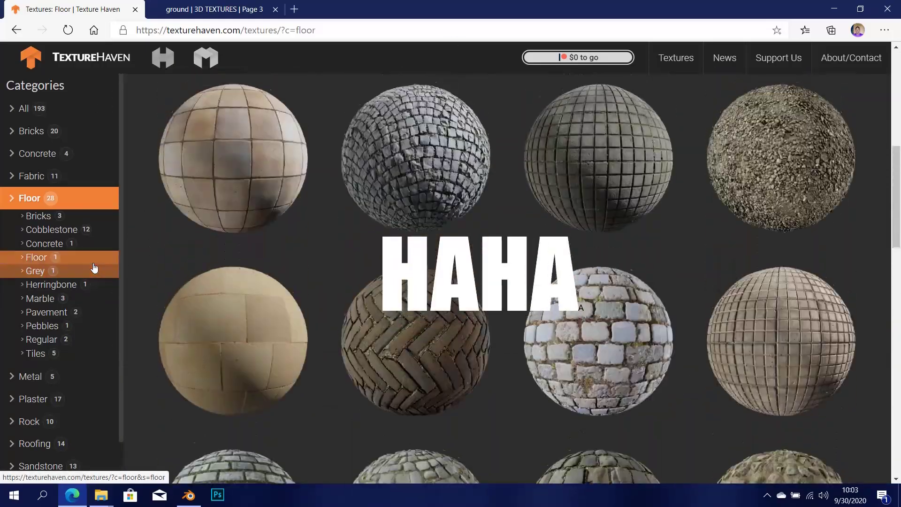
Step: Open Texture Haven's Terrain category, and check the ground textures on the 3D Textures site against the house reference image in Blender
scroll(89, 277, down, 7)
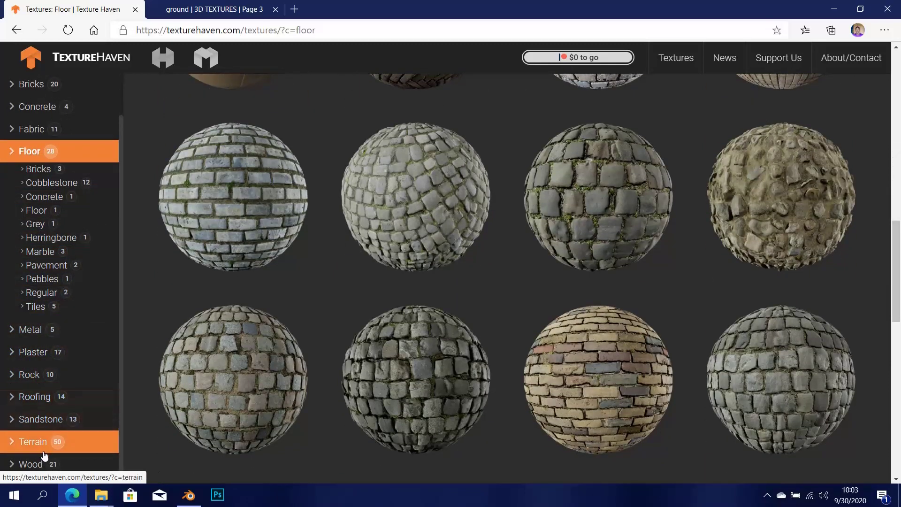
key(ctrl+Tab)
click(189, 495)
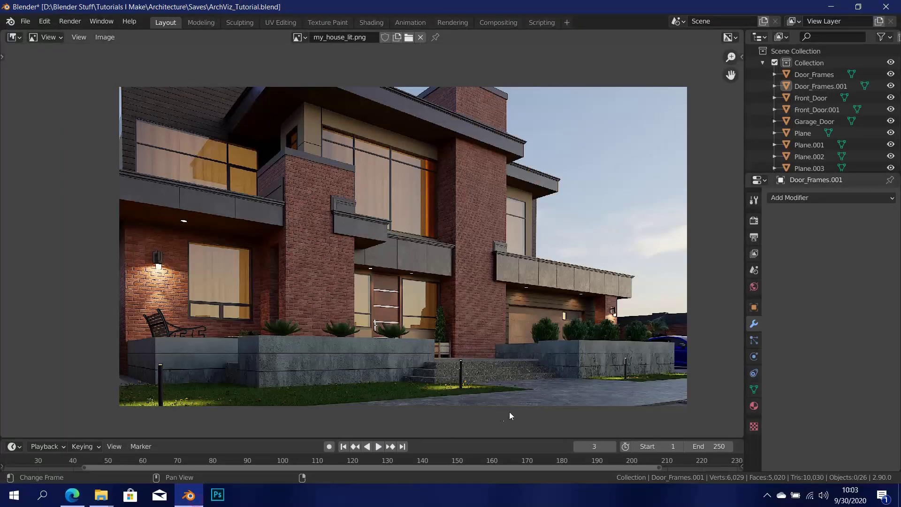
click(72, 495)
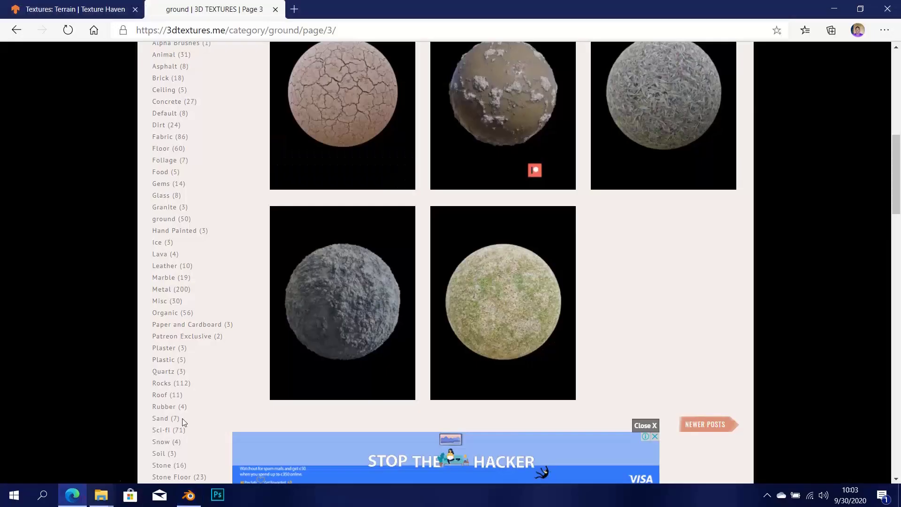
scroll(577, 236, up, 10)
scroll(571, 235, down, 4)
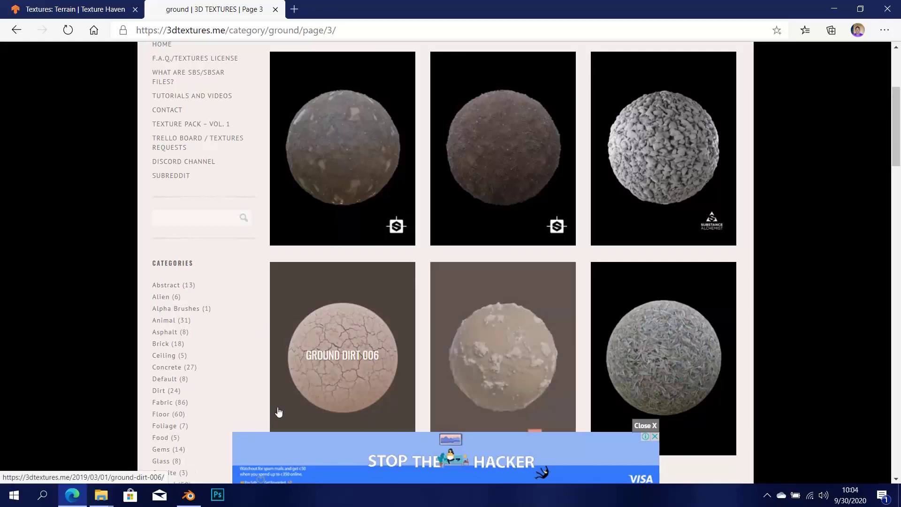
Step: Switch to Blender and examine the entrance steps, concrete walls and ground in the house reference image up close
key(alt+Tab)
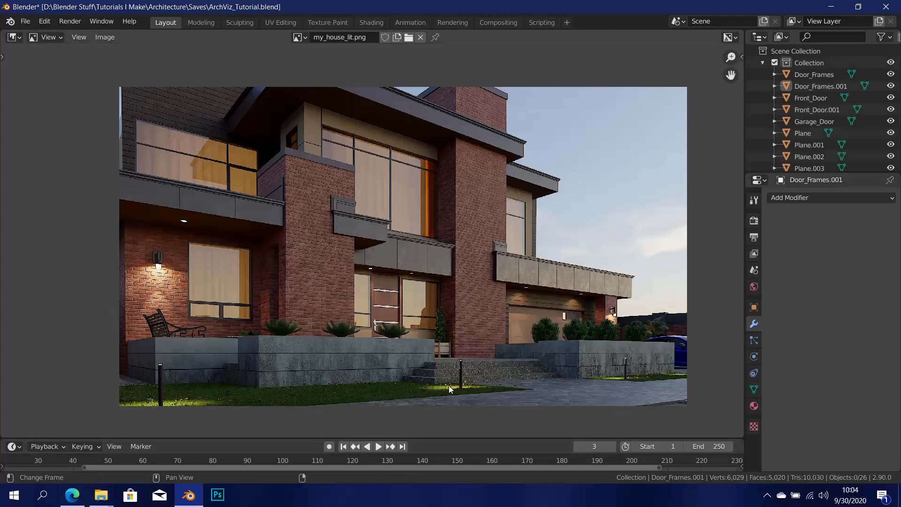
scroll(498, 368, up, 6)
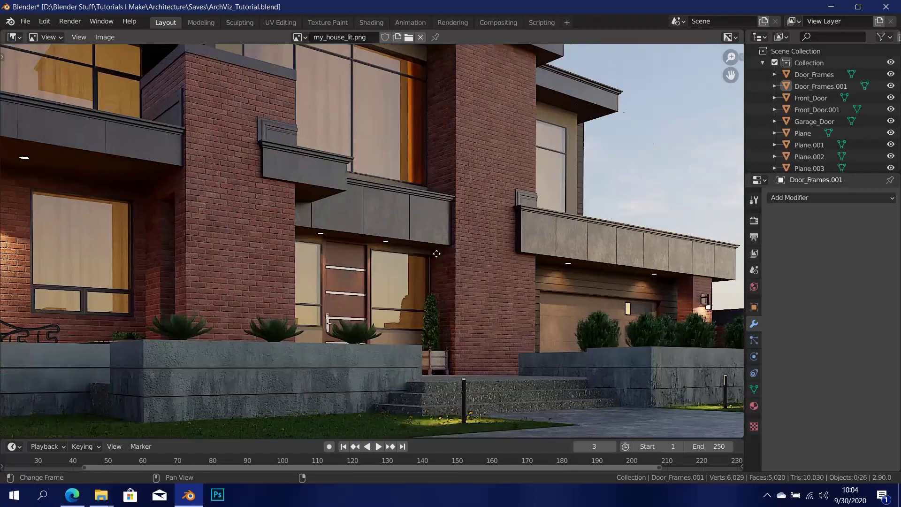
scroll(385, 255, down, 7)
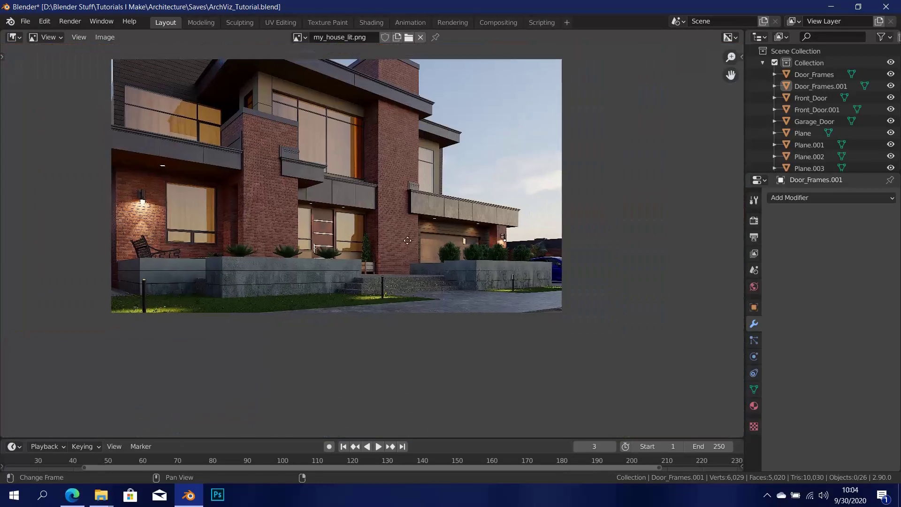
scroll(421, 301, up, 2)
scroll(421, 301, down, 2)
scroll(435, 286, up, 1)
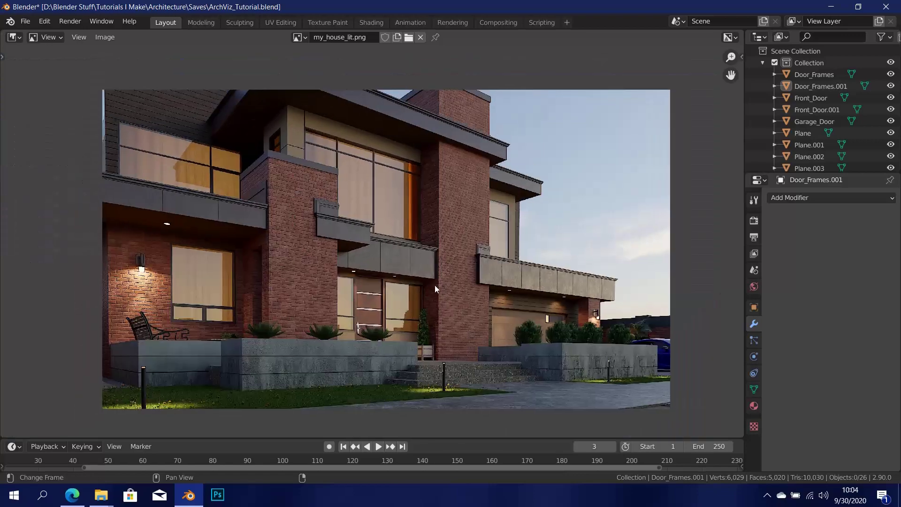
Step: Return to the browser and look through the ground textures on page 3 of the 3D Textures site
key(alt+Tab)
scroll(275, 376, down, 3)
scroll(563, 214, up, 6)
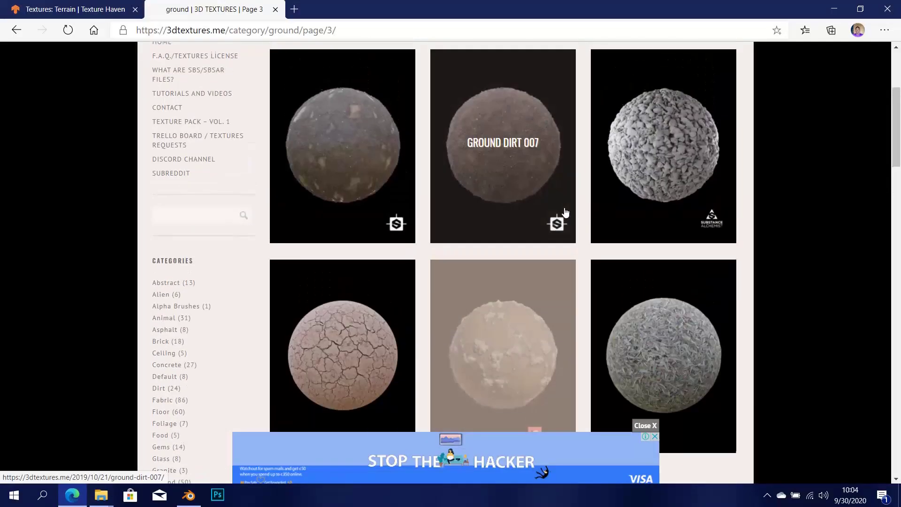
scroll(519, 208, down, 9)
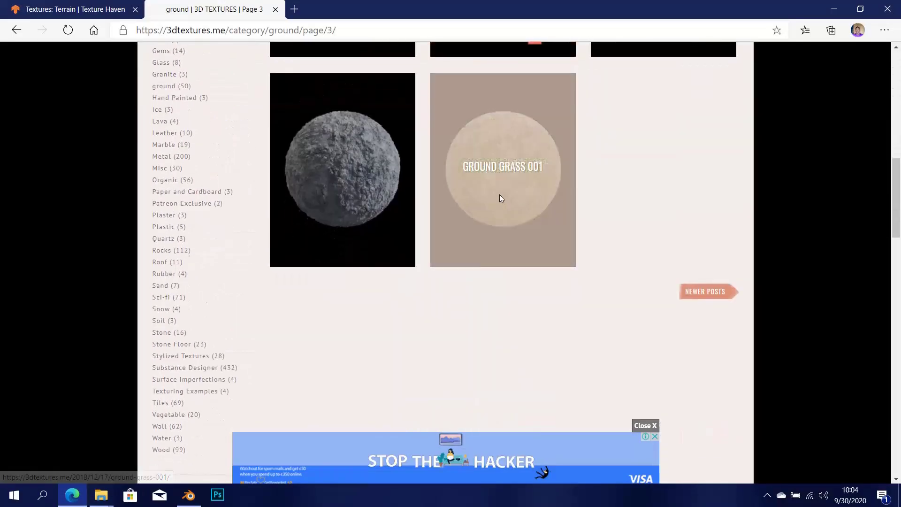
scroll(501, 195, up, 2)
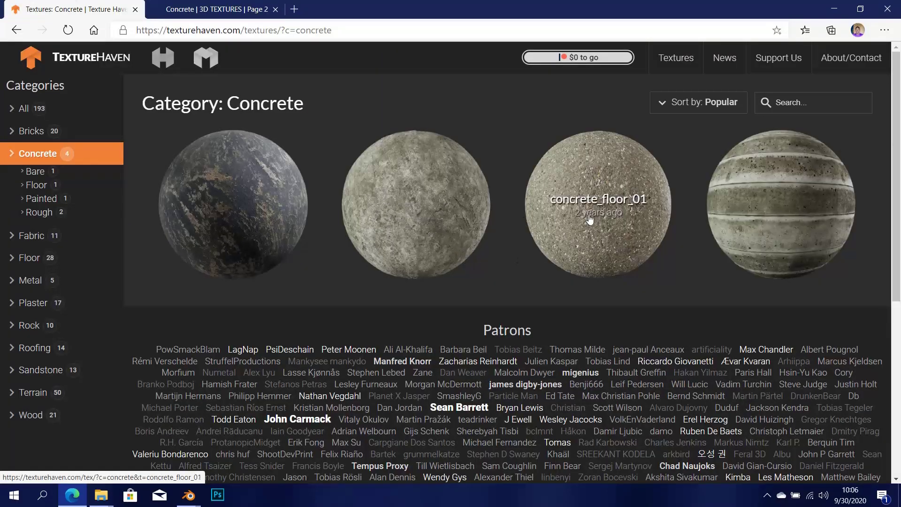
Step: Open the concrete_floor_01 texture from the Concrete category and review its preview and downloadable maps
click(589, 215)
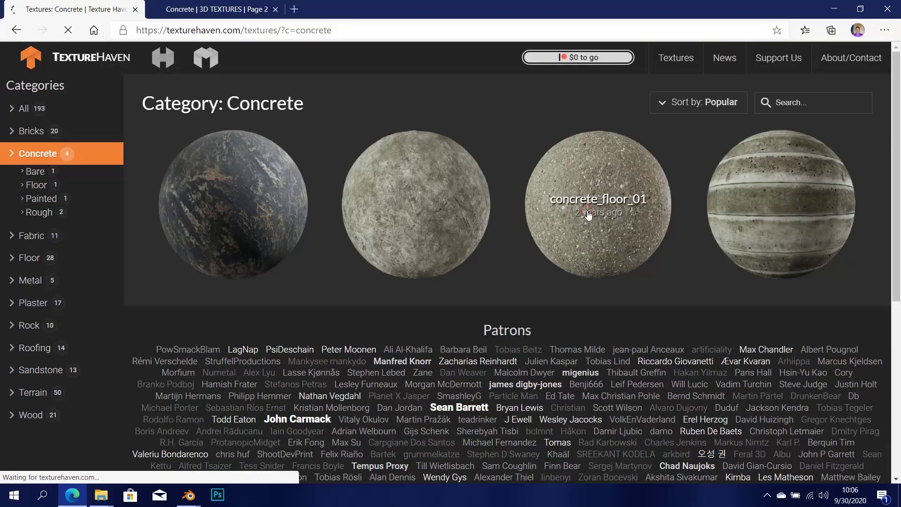
scroll(455, 263, down, 5)
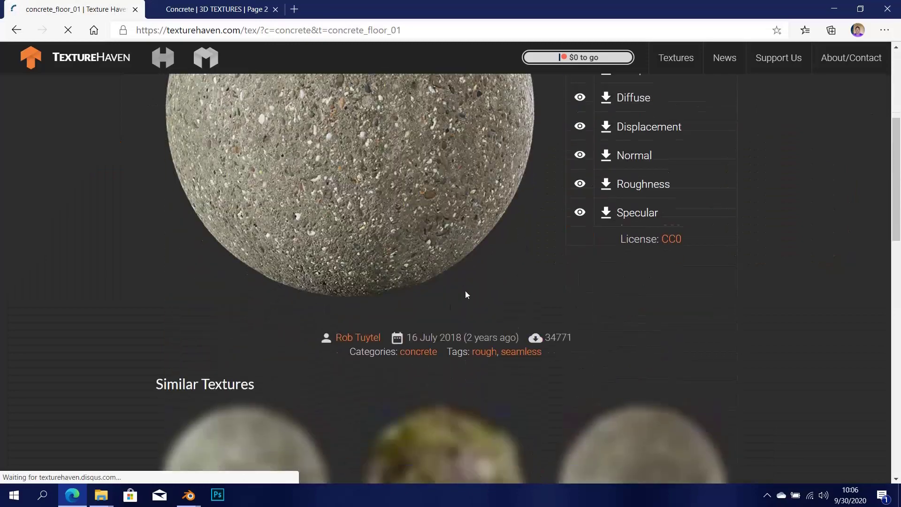
scroll(495, 255, up, 3)
scroll(495, 255, up, 1)
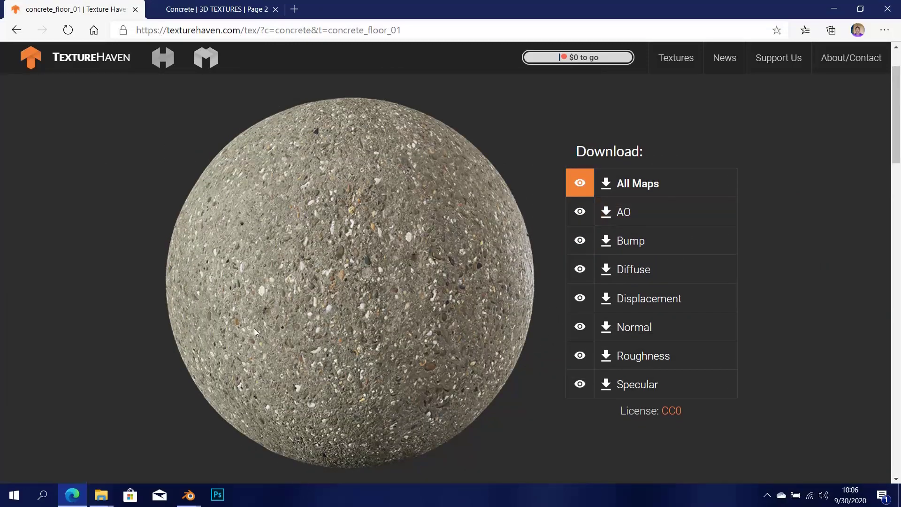
Step: Switch to the Blender window with Modern_Villa2, view the Door_Front_Ground object and its material, and close the file without saving
mouse_move(188, 502)
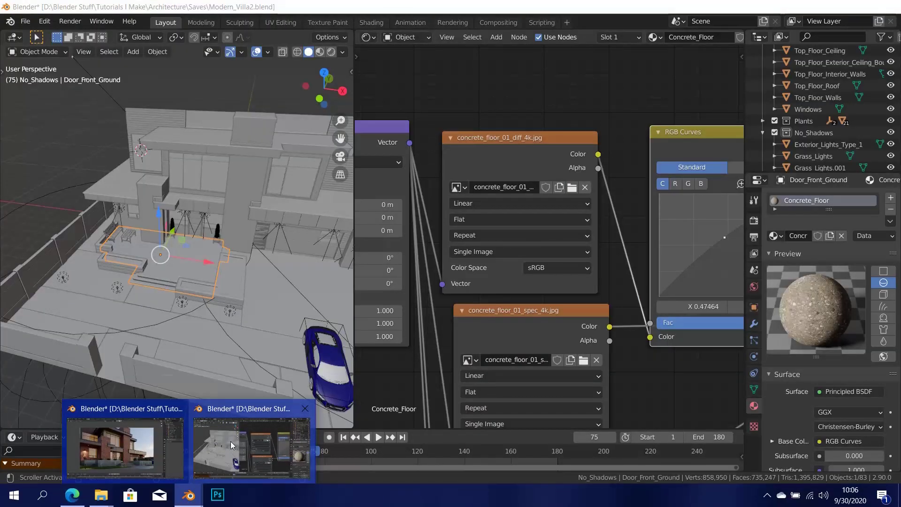
click(230, 441)
drag(106, 334, 155, 324)
click(886, 7)
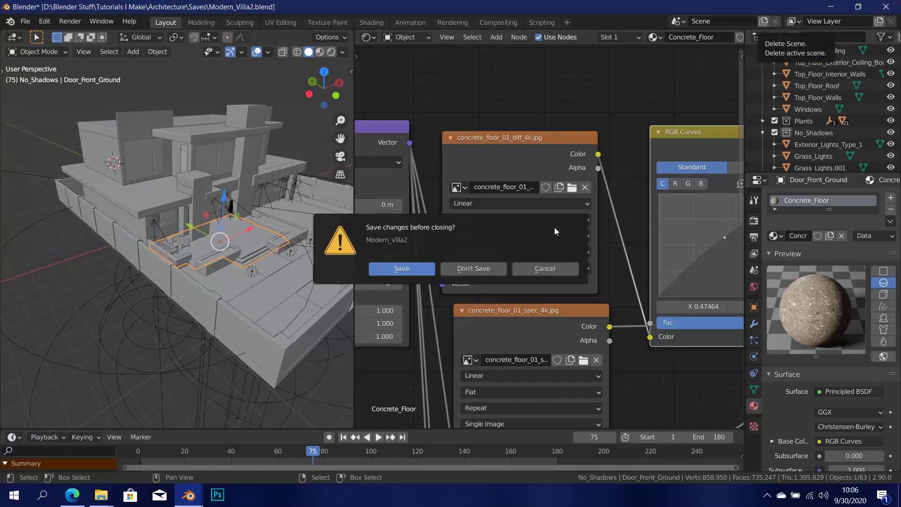
click(466, 272)
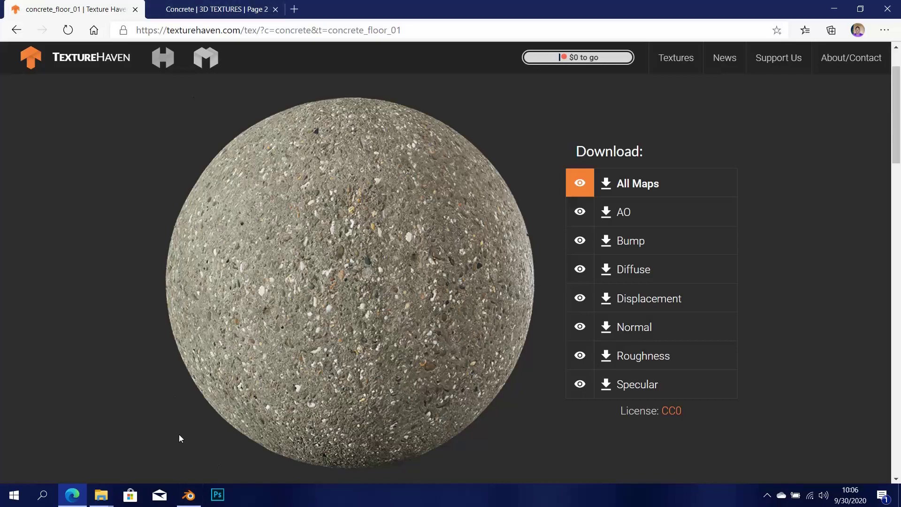
Step: Compare the concrete_floor_01 texture with the concrete surfaces in the Blender house reference image
click(188, 495)
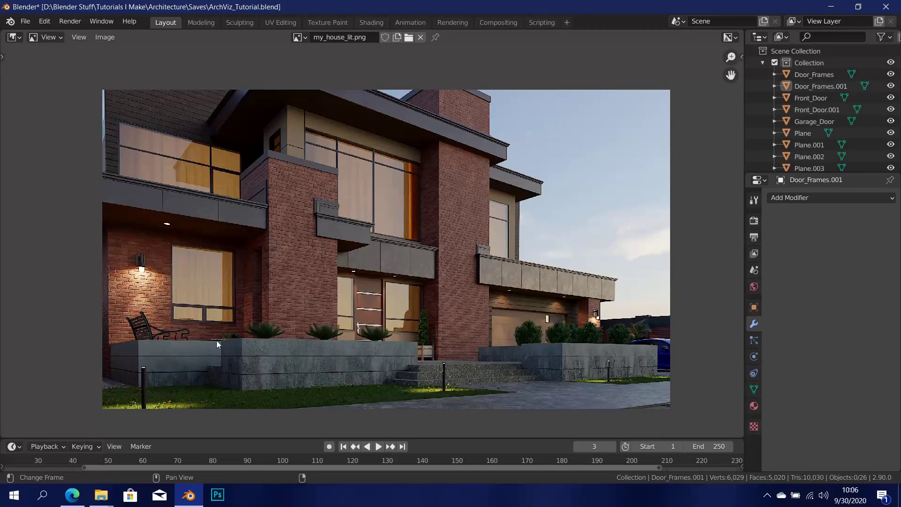
click(72, 495)
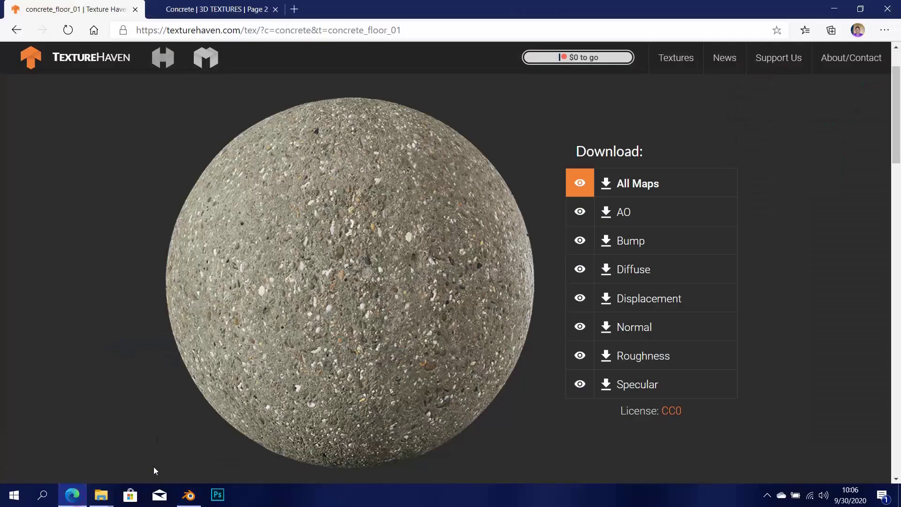
click(189, 494)
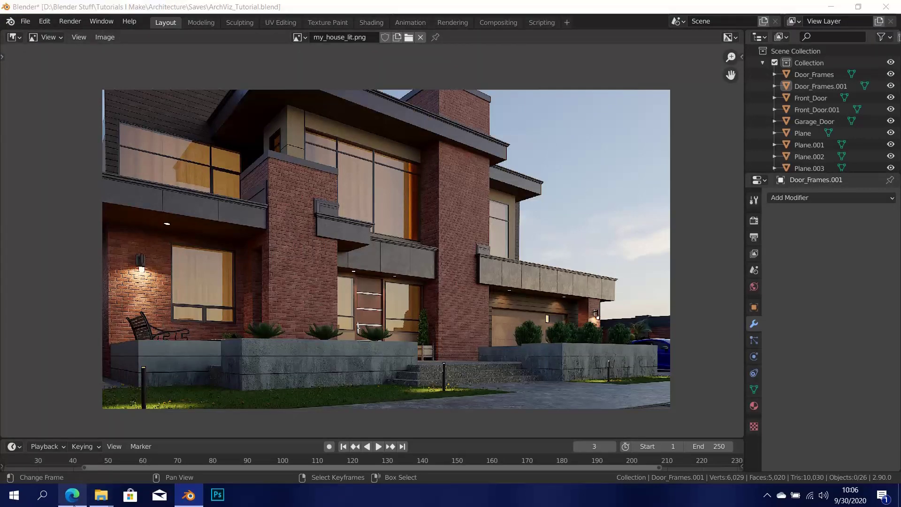
click(72, 495)
Step: Go back to the Texture Haven home page and open the Wood category of its texture library
click(87, 57)
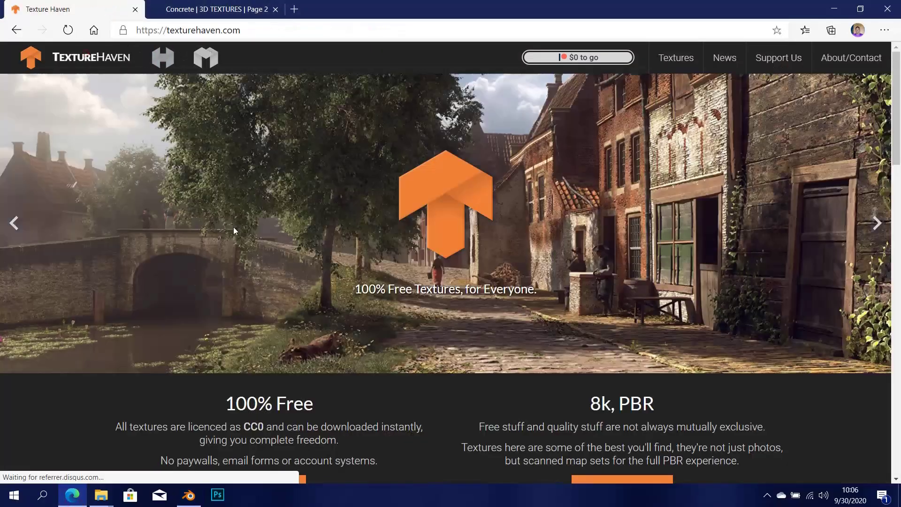
scroll(374, 363, down, 15)
scroll(415, 232, up, 6)
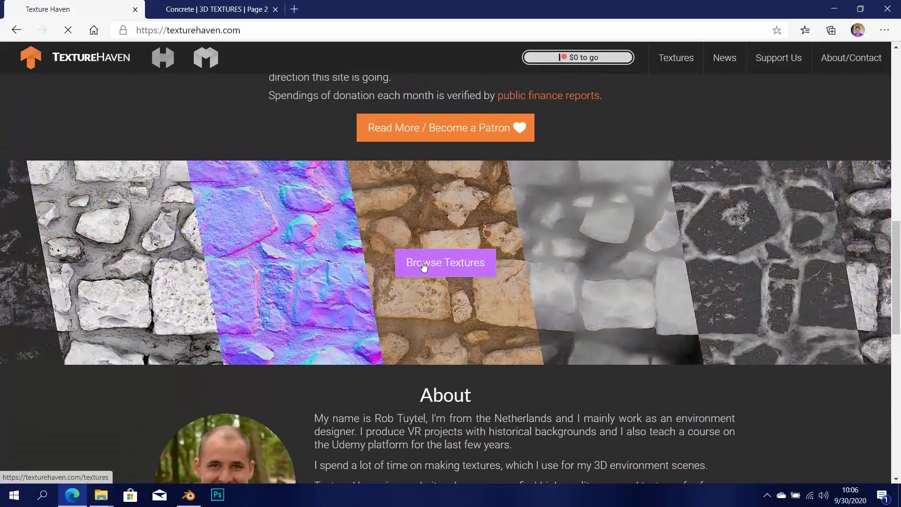
click(444, 262)
click(30, 362)
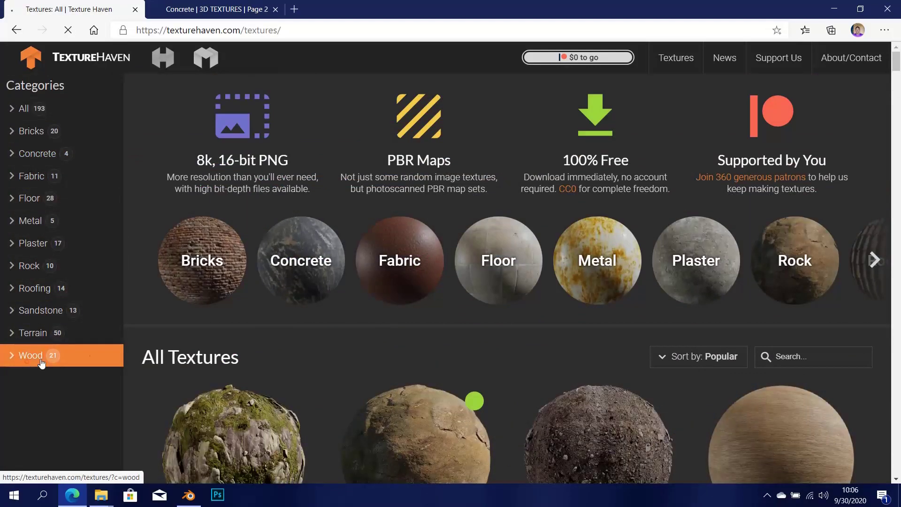
Step: Look through all the Wood textures on Texture Haven for suitable plank and plywood surfaces
scroll(520, 322, down, 4)
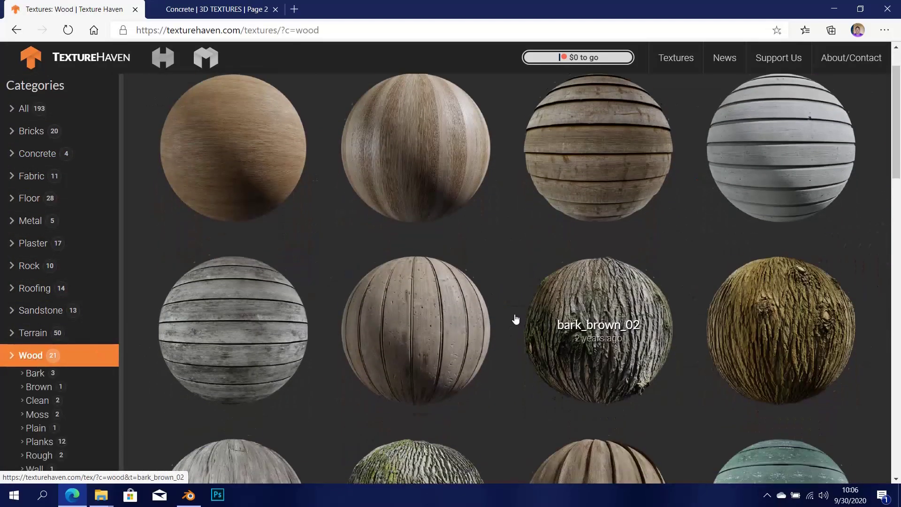
scroll(513, 317, up, 3)
scroll(513, 317, up, 1)
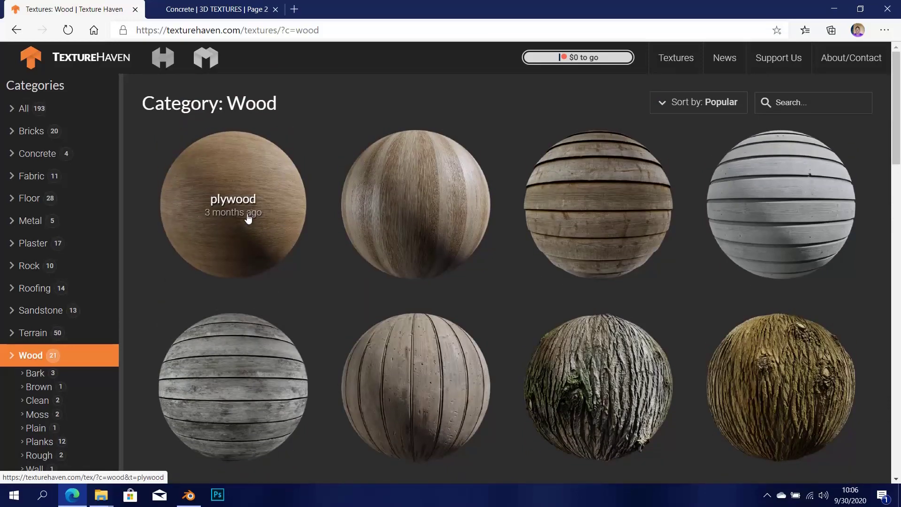
scroll(390, 249, down, 10)
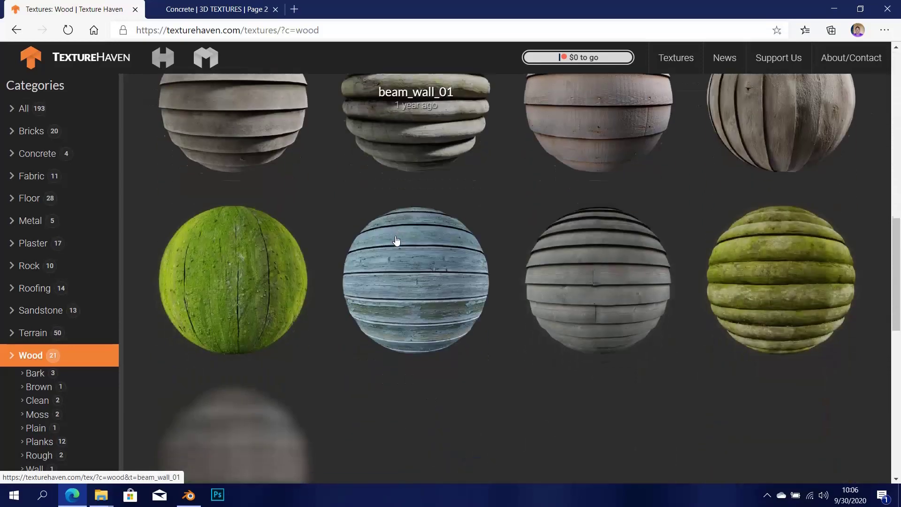
scroll(404, 263, up, 3)
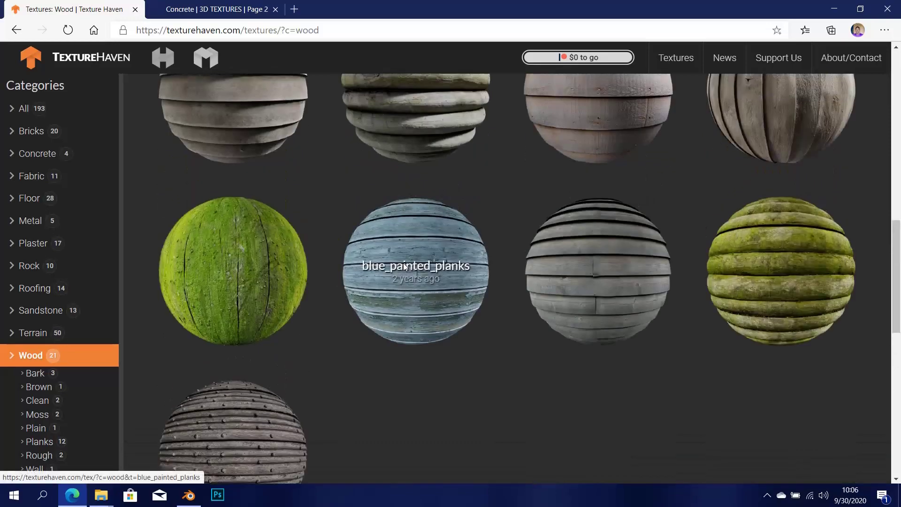
scroll(404, 266, up, 3)
scroll(404, 265, up, 10)
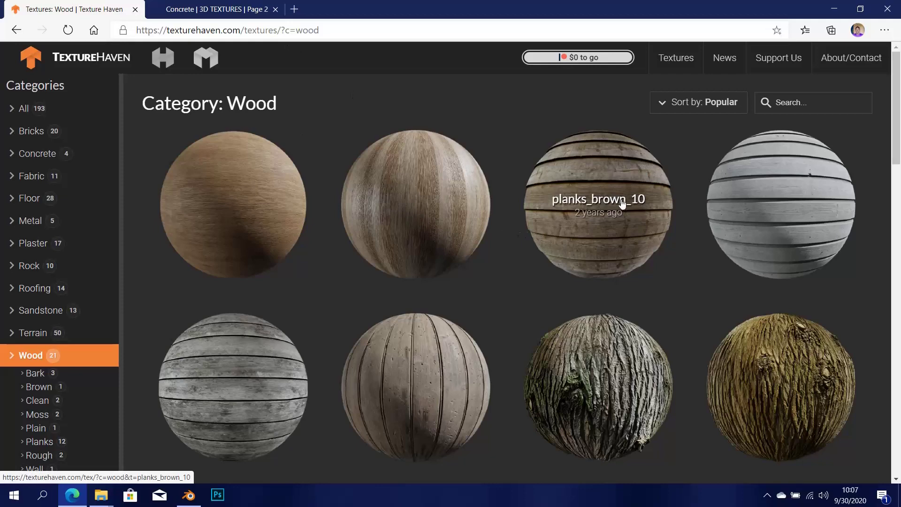
Step: Switch to the 3D Textures site and open its Wood category
click(217, 9)
scroll(207, 360, down, 12)
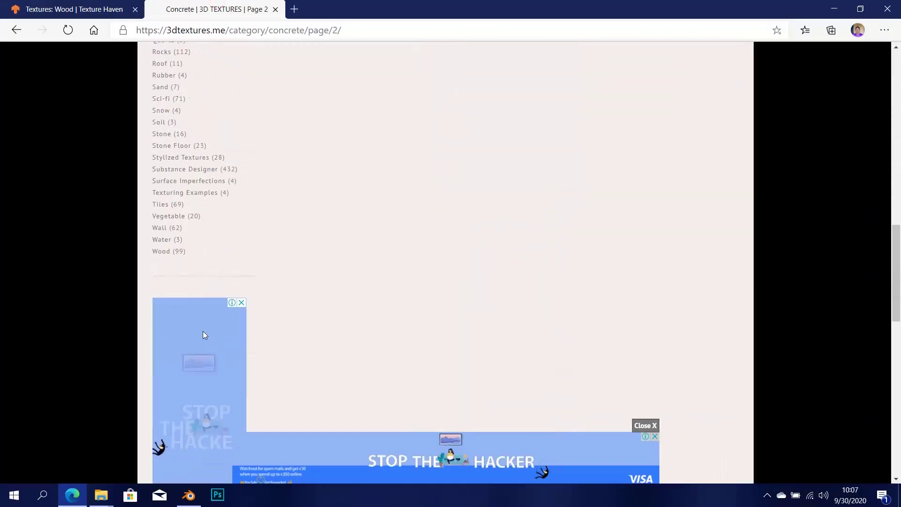
scroll(169, 330, up, 1)
click(165, 316)
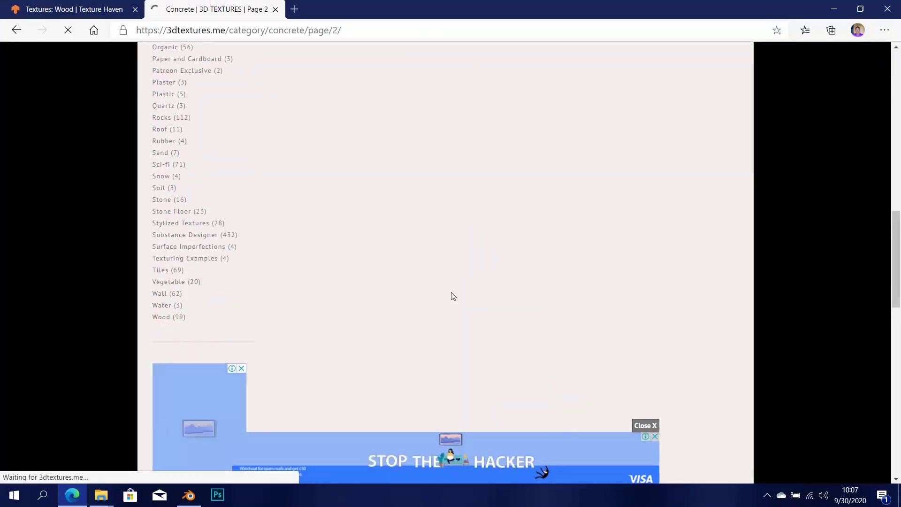
Step: Look through the first page of 3D Textures' Wood category for surfaces that suit the house
scroll(381, 286, down, 5)
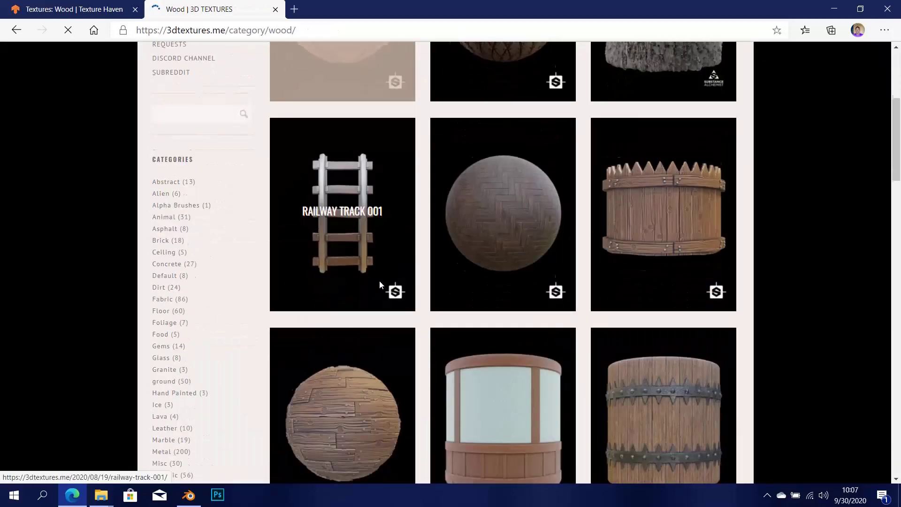
scroll(380, 280, down, 13)
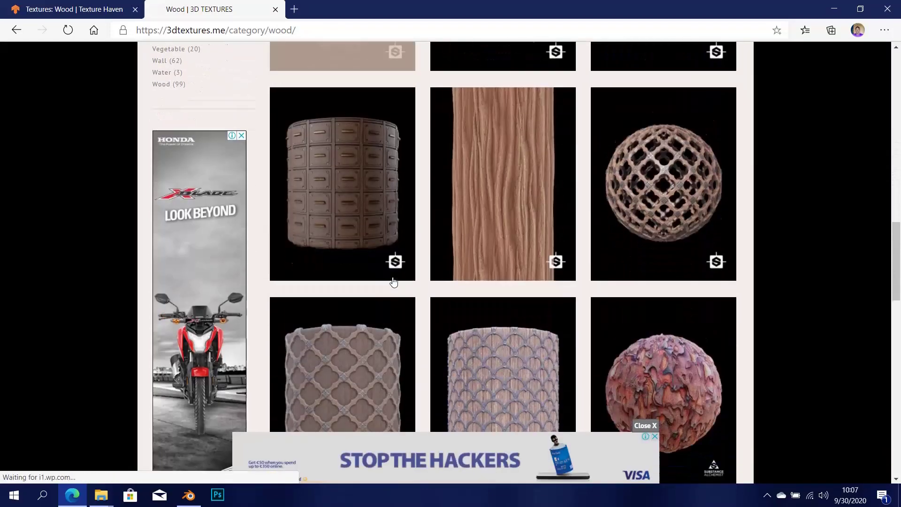
scroll(393, 281, down, 8)
scroll(392, 280, up, 10)
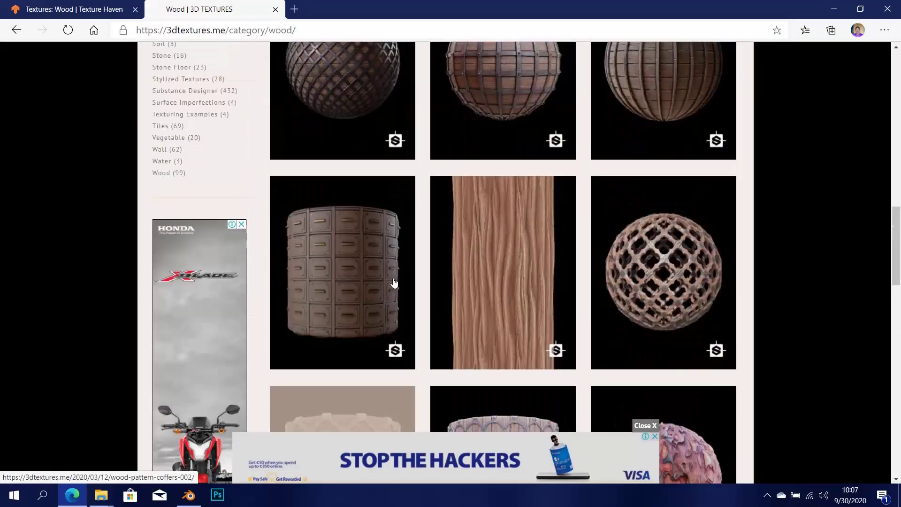
scroll(393, 282, up, 16)
scroll(396, 282, down, 9)
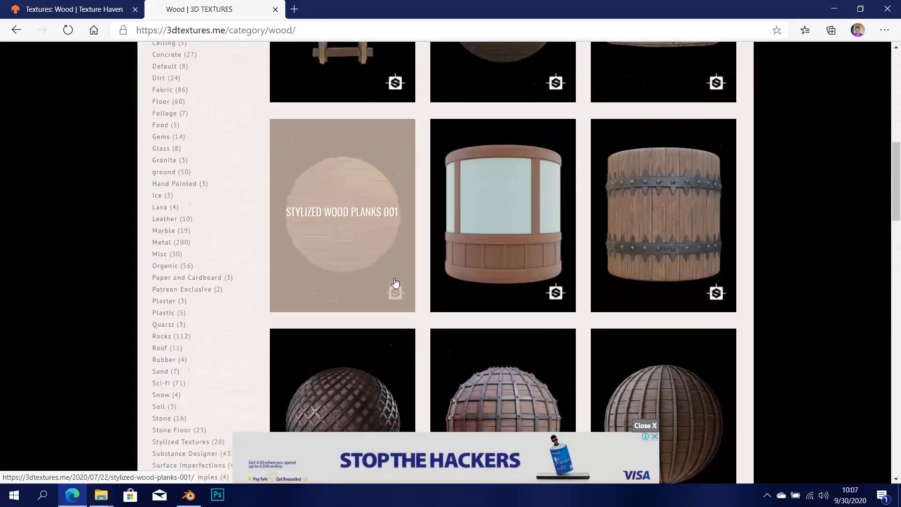
scroll(396, 282, down, 10)
Step: Open the older posts of the Wood category and examine page 2 for suitable plain wood and plank textures
click(302, 295)
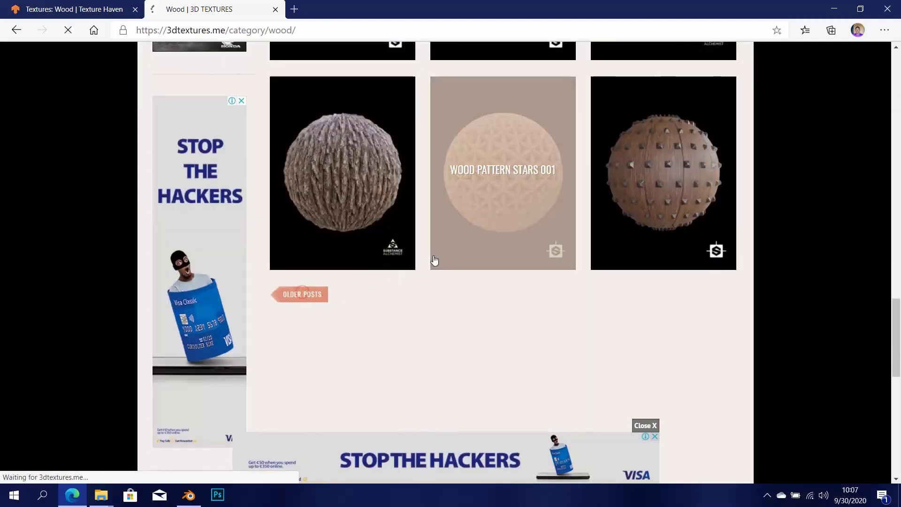
scroll(469, 284, up, 2)
scroll(467, 288, down, 2)
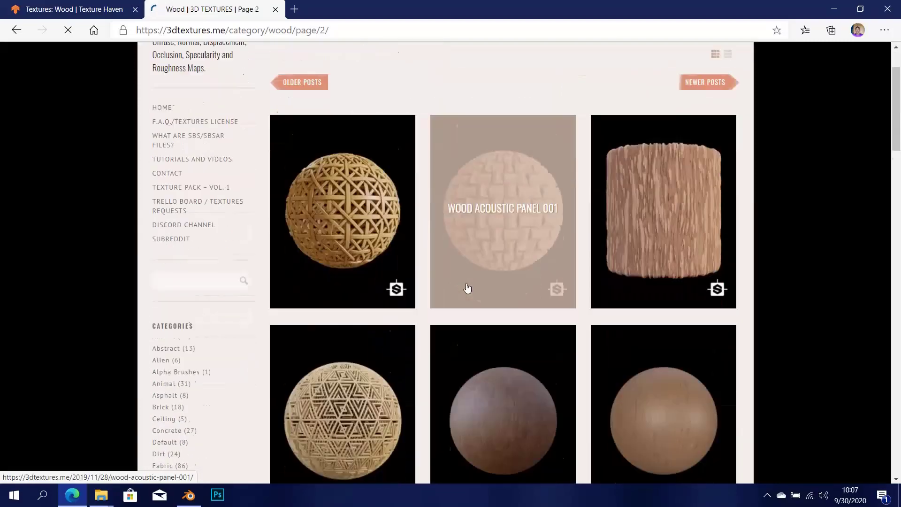
scroll(467, 286, down, 15)
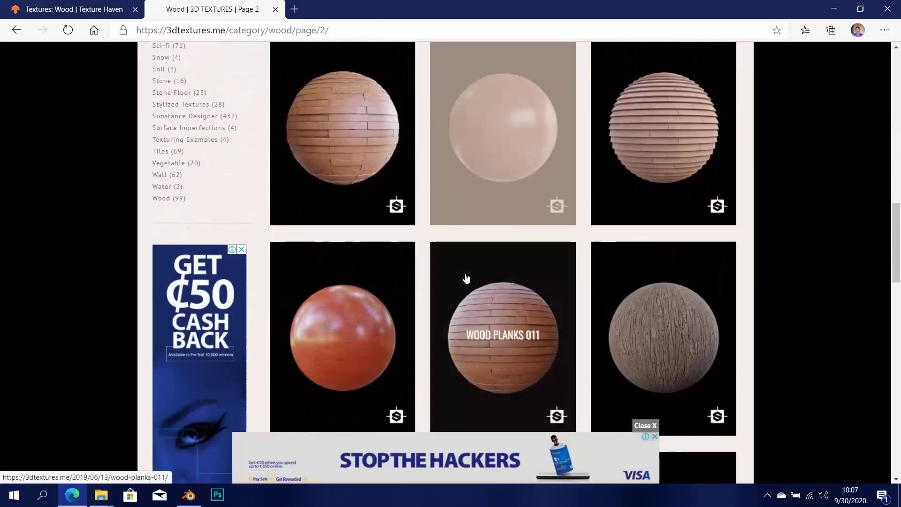
scroll(466, 278, down, 14)
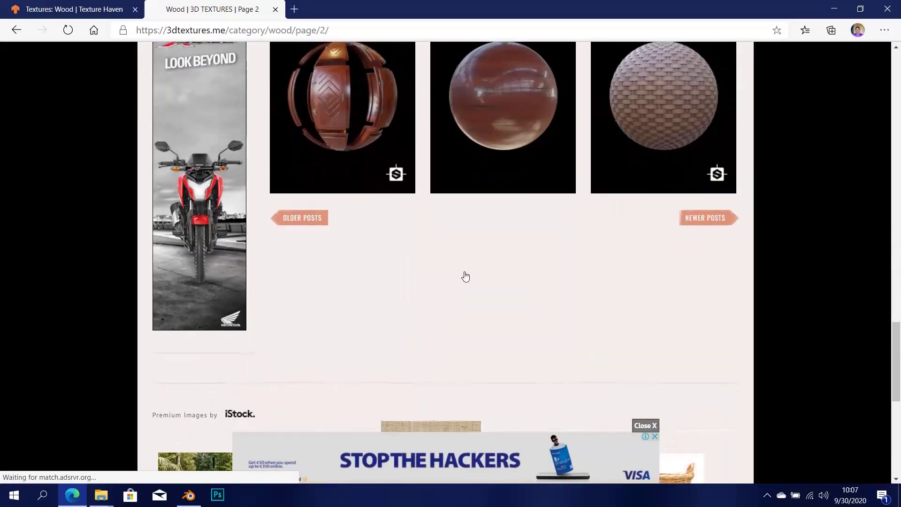
scroll(466, 276, up, 8)
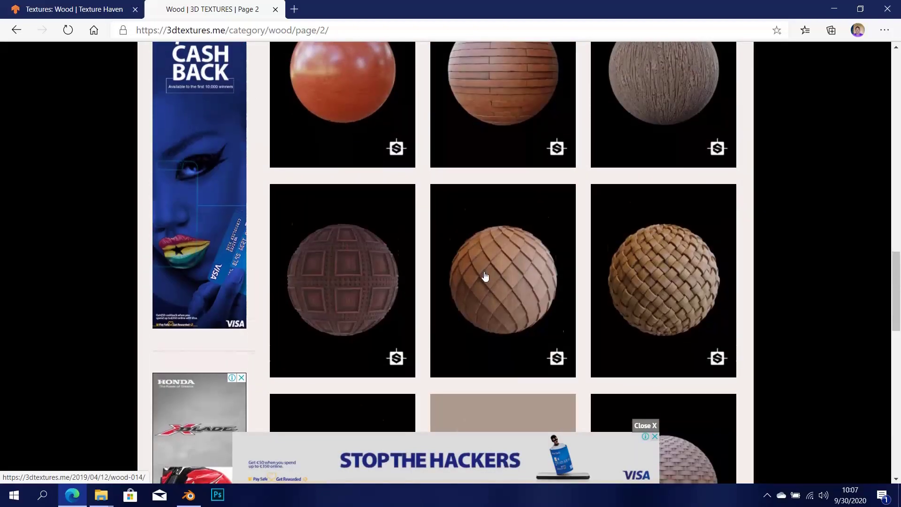
scroll(485, 276, down, 4)
scroll(491, 324, up, 1)
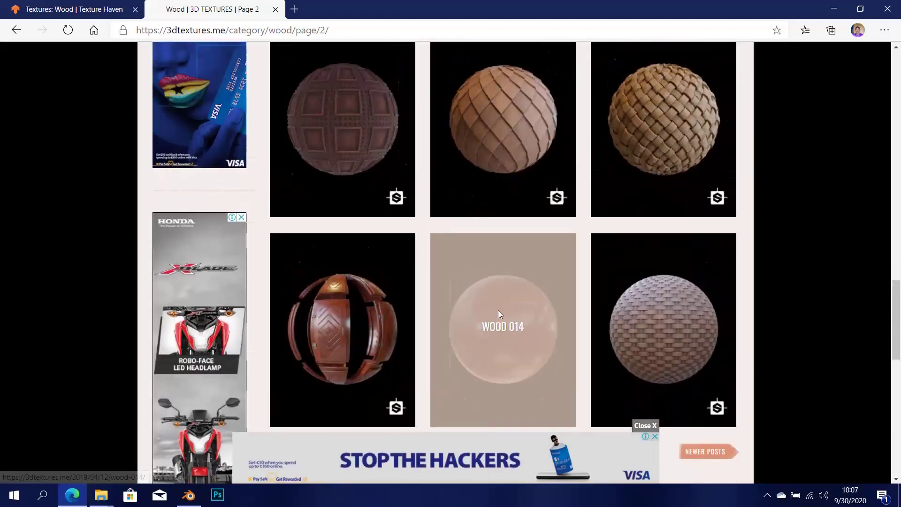
scroll(499, 313, up, 8)
scroll(494, 328, down, 2)
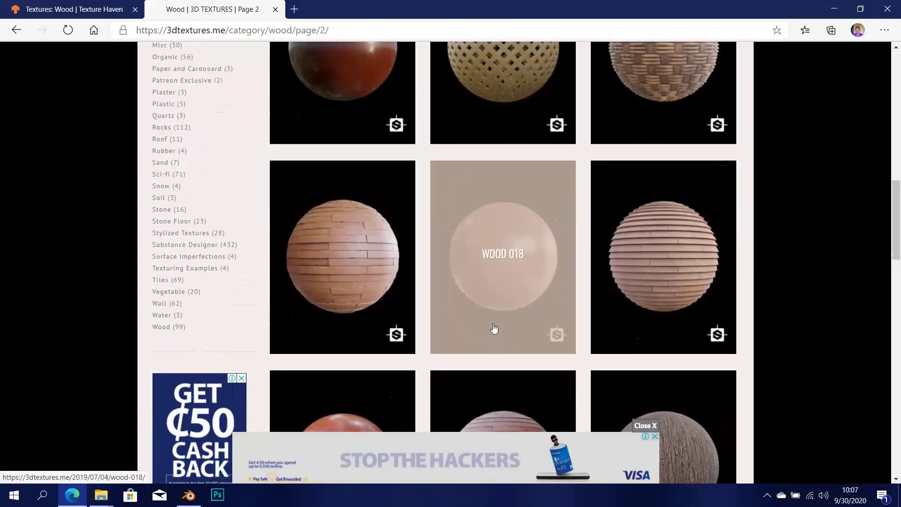
scroll(494, 329, down, 8)
scroll(485, 268, up, 4)
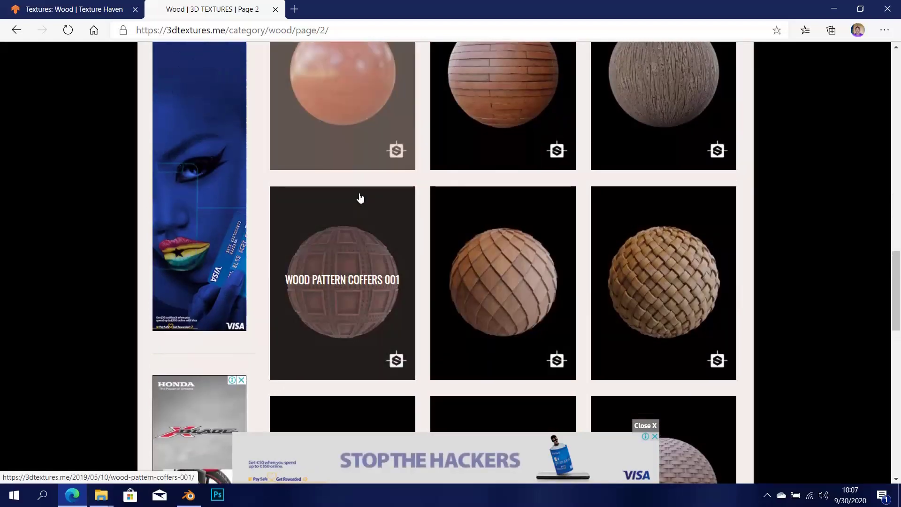
scroll(367, 195, up, 3)
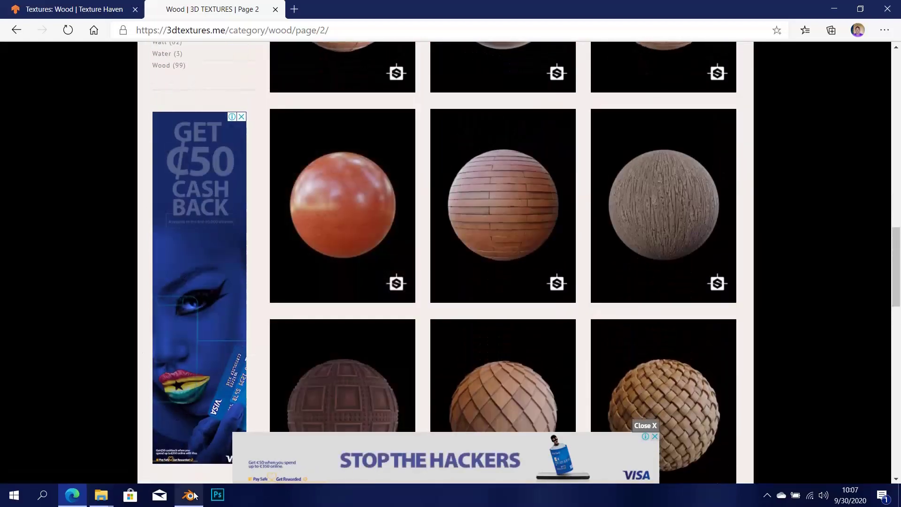
Step: Switch to Blender to check the wooden parts in the my_house_lit.png reference image
click(193, 496)
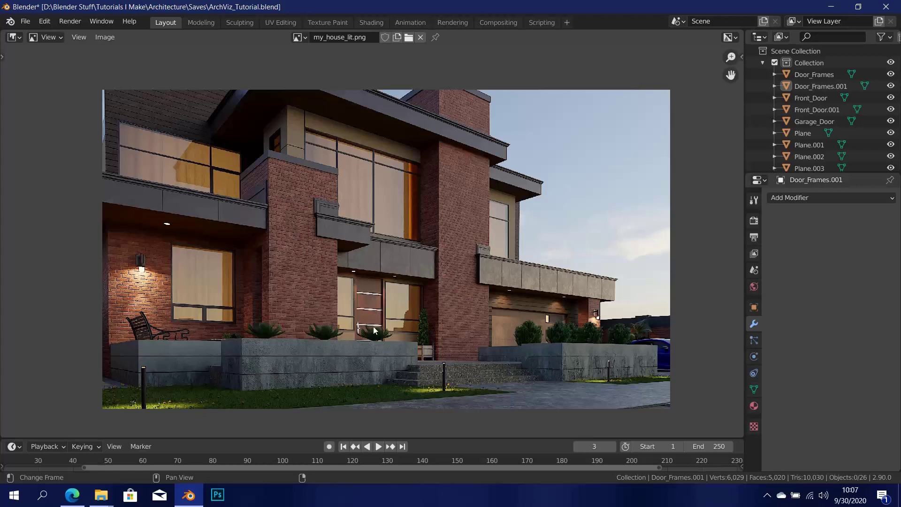